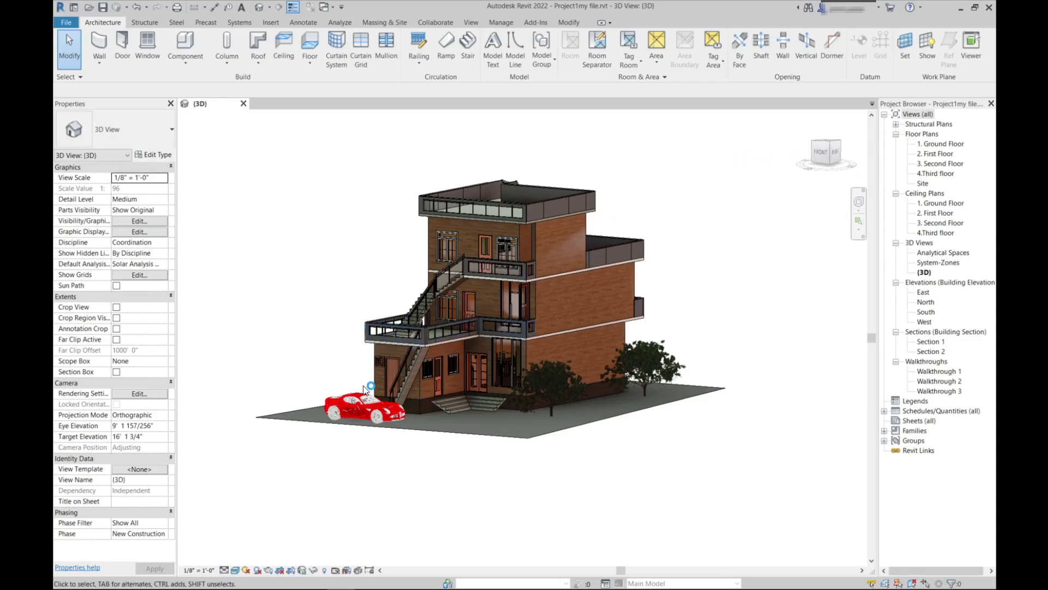
# - In Sun Settings, try a Single Day study, then return to the Multi-Day Summer Solar Study for Kathmandu
pyautogui.click(246, 570)
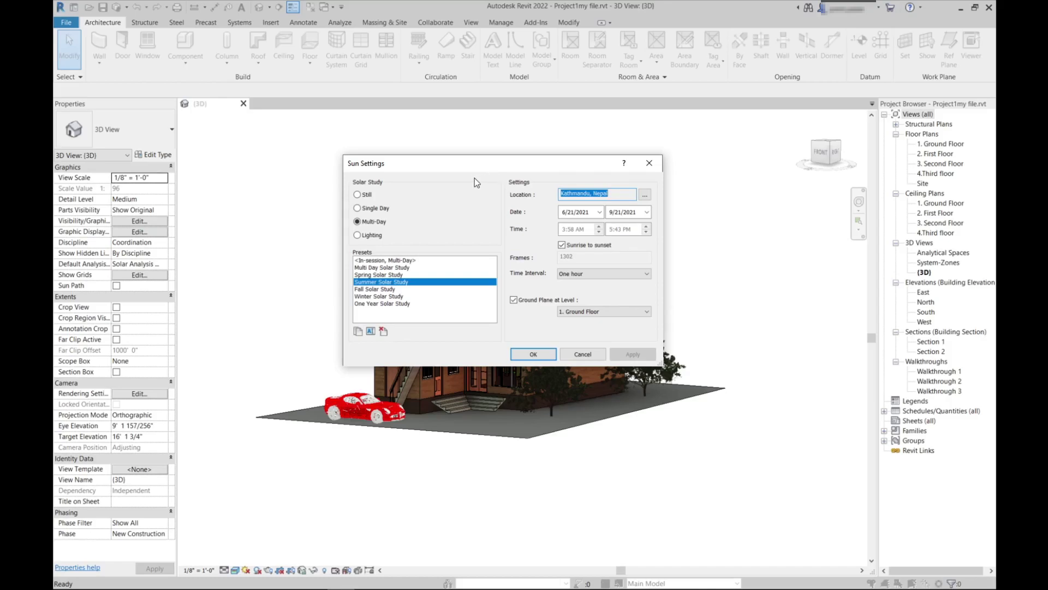
pyautogui.click(358, 206)
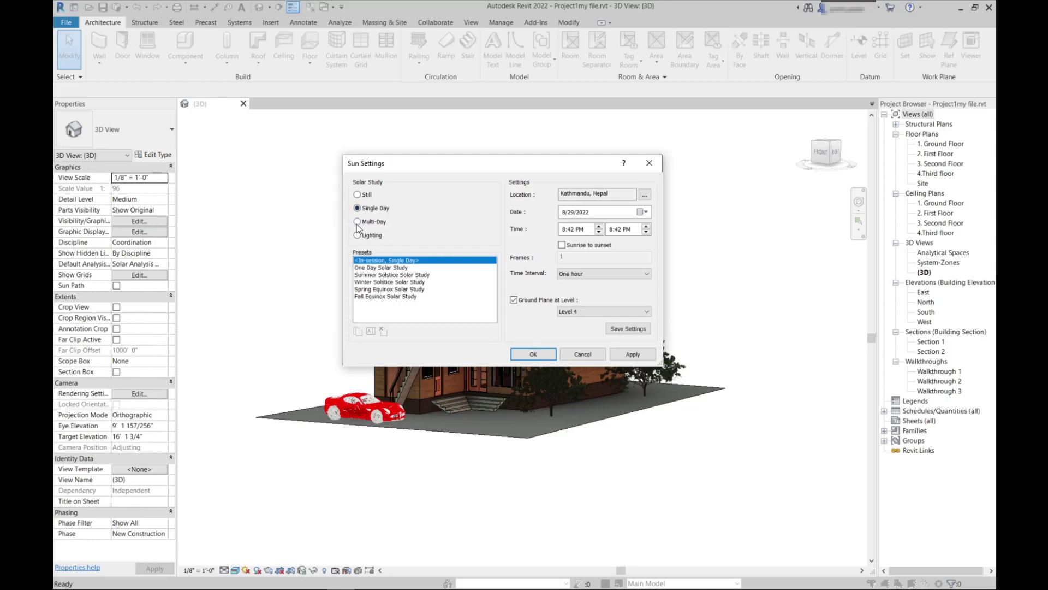
pyautogui.click(360, 224)
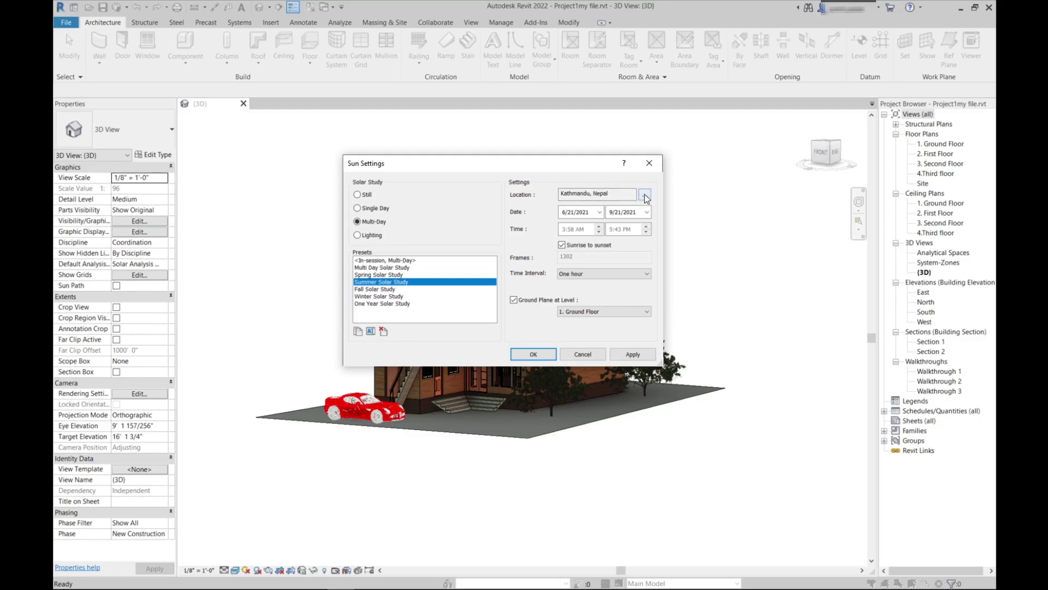
# - Confirm Kathmandu, Nepal and its weather station as the project location in Location and Site
pyautogui.click(645, 195)
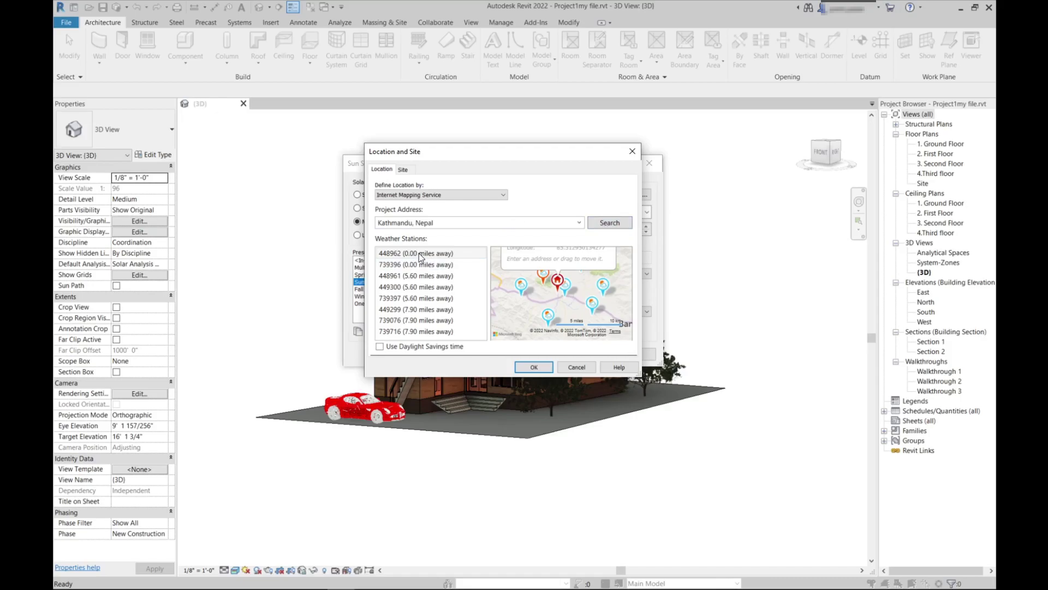
pyautogui.click(535, 367)
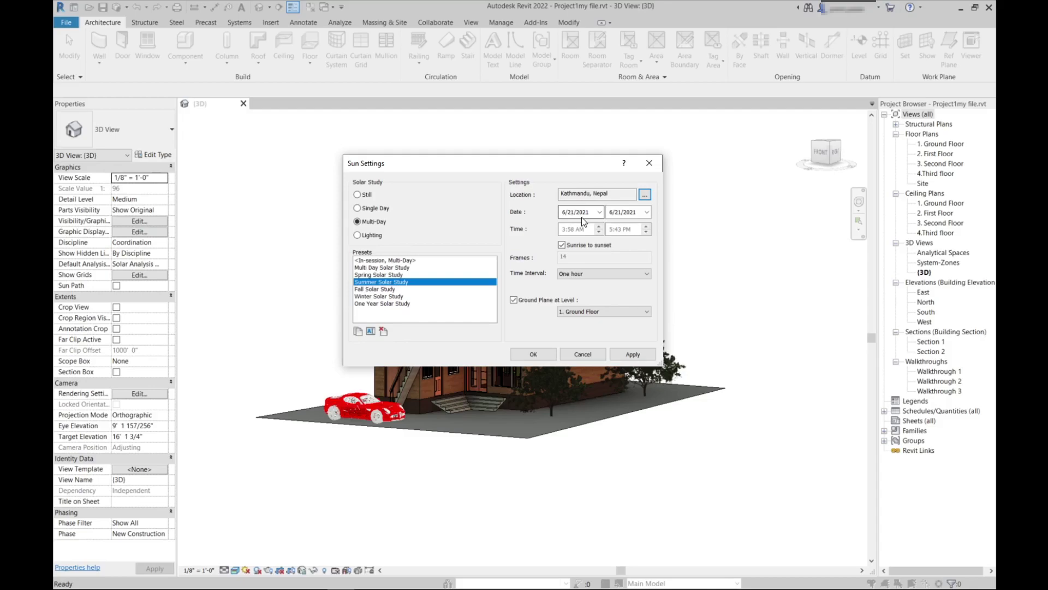
# - Preview the Multi Day, Spring, Summer, Winter and One Year presets, then select Summer Solar Study
pyautogui.click(380, 268)
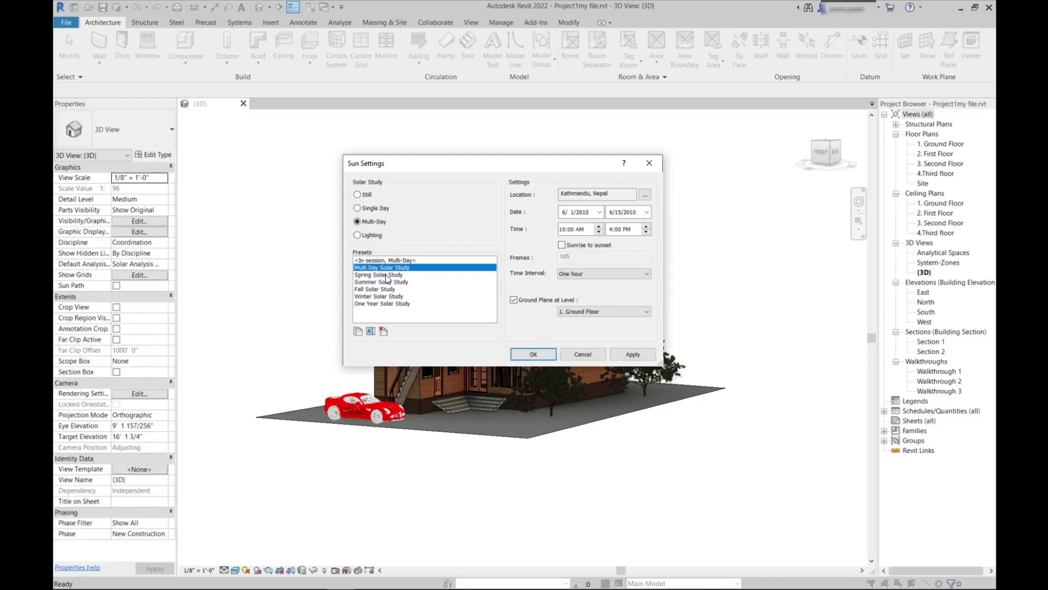
pyautogui.click(386, 275)
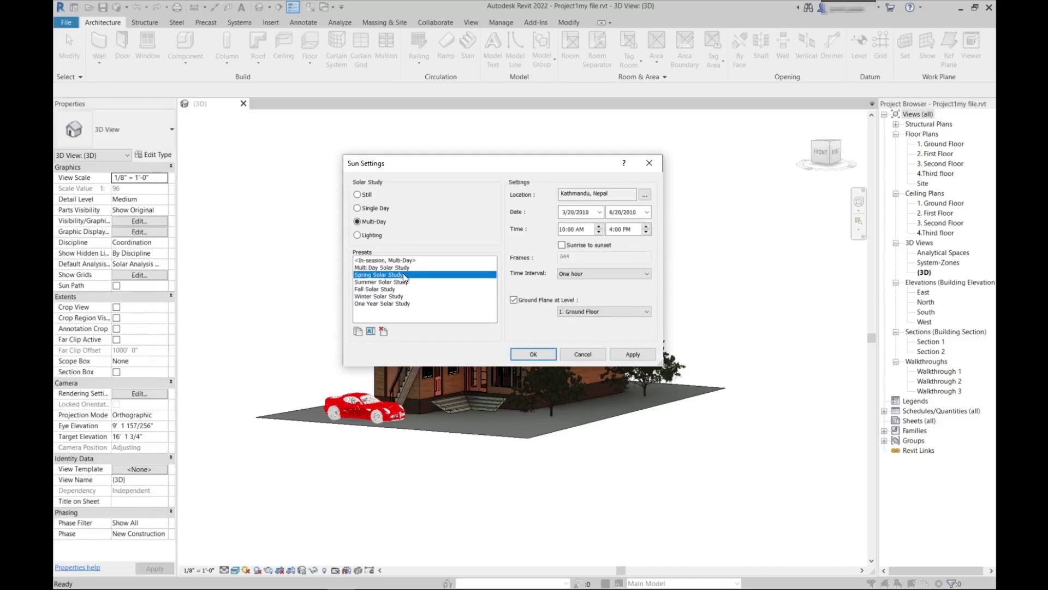
pyautogui.click(398, 282)
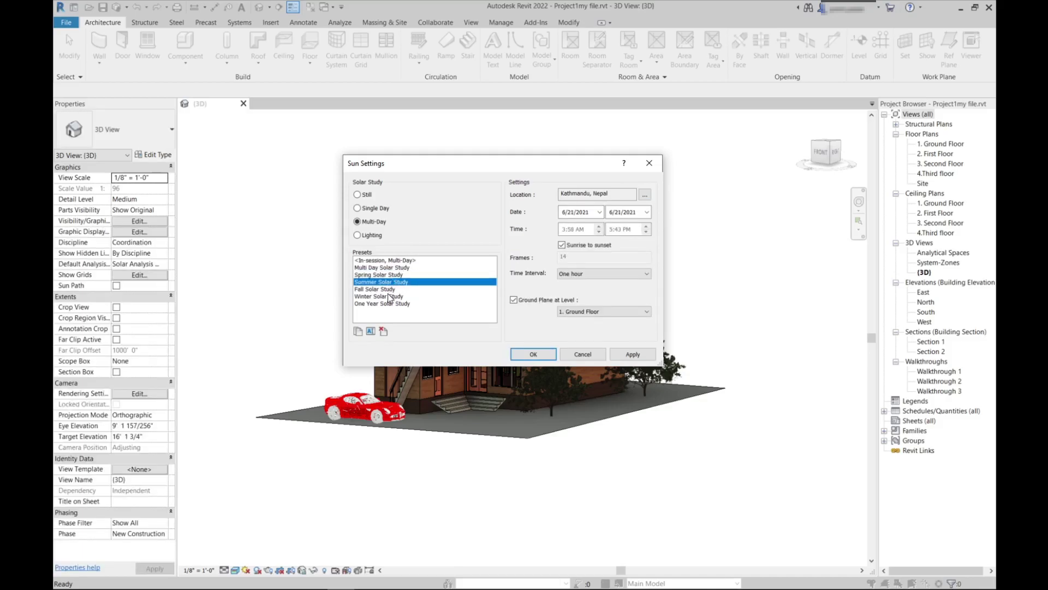
pyautogui.click(388, 295)
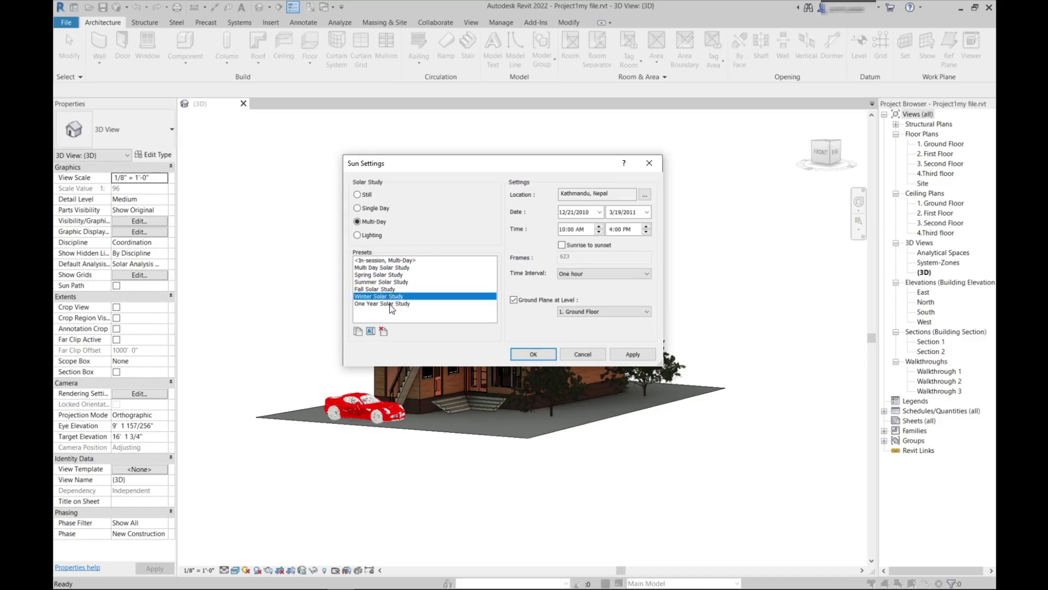
pyautogui.click(391, 304)
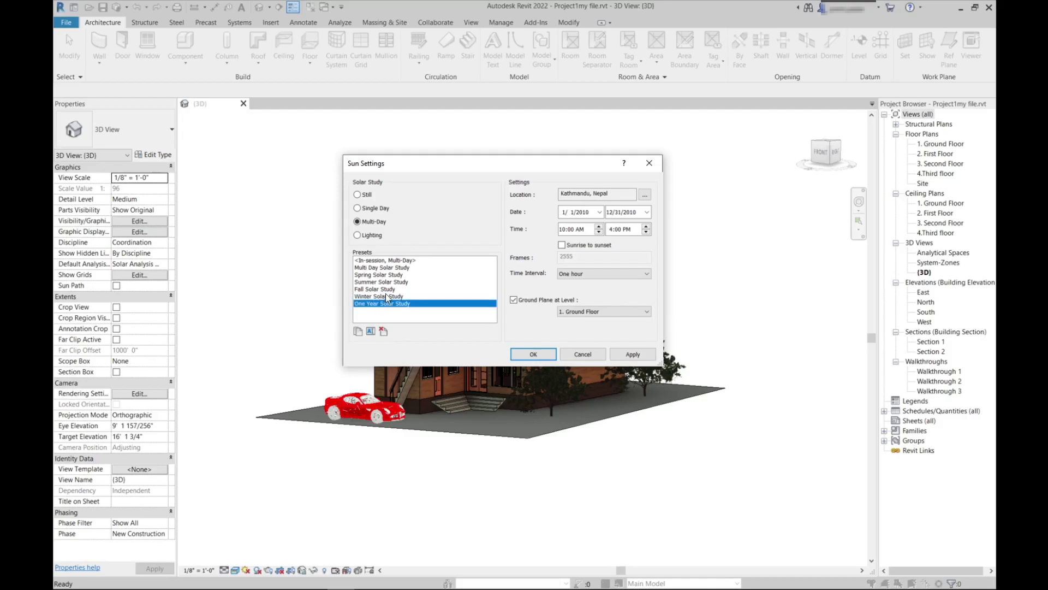
pyautogui.click(395, 283)
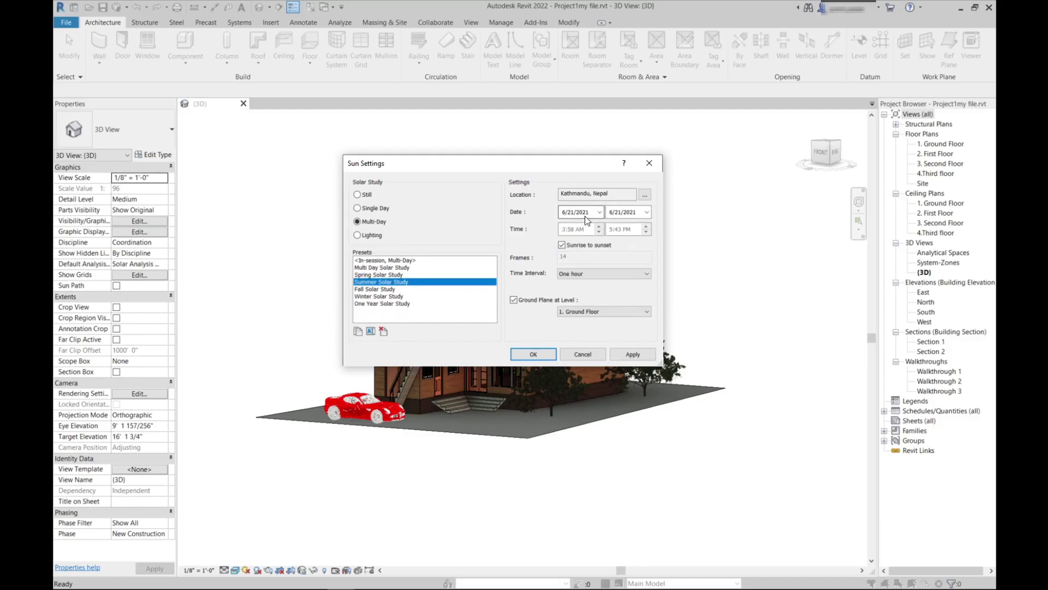
# - Set the study end date to 9/21/2021, turn off Sunrise to sunset, and apply the settings
pyautogui.click(611, 213)
pyautogui.click(576, 245)
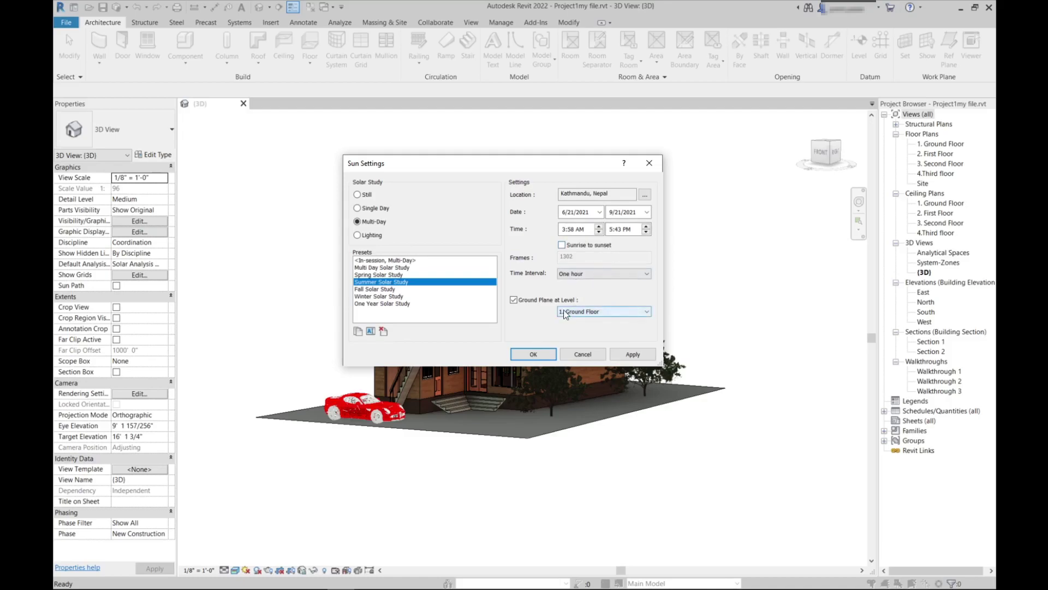
pyautogui.click(632, 354)
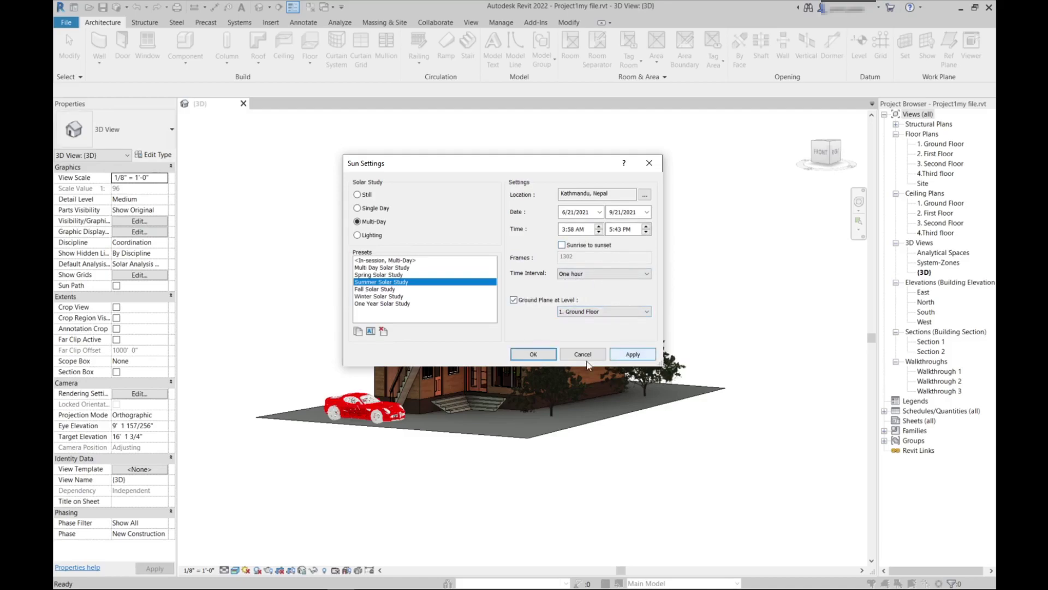
pyautogui.click(533, 353)
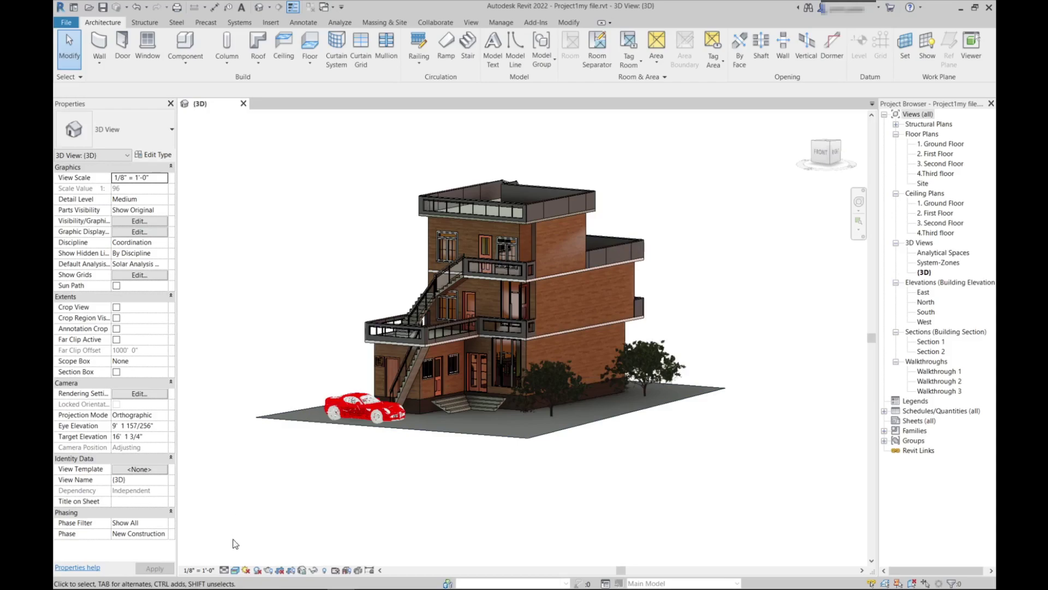
# - Set the 3D view's visual style to Hidden Line and bring up the Analyze ribbon
pyautogui.click(236, 570)
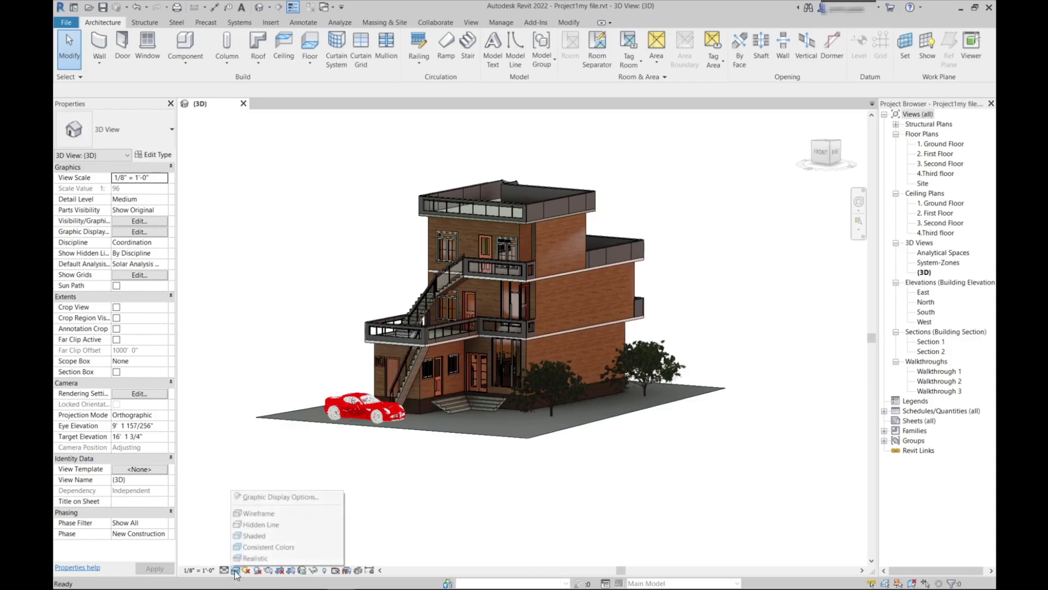
pyautogui.click(258, 524)
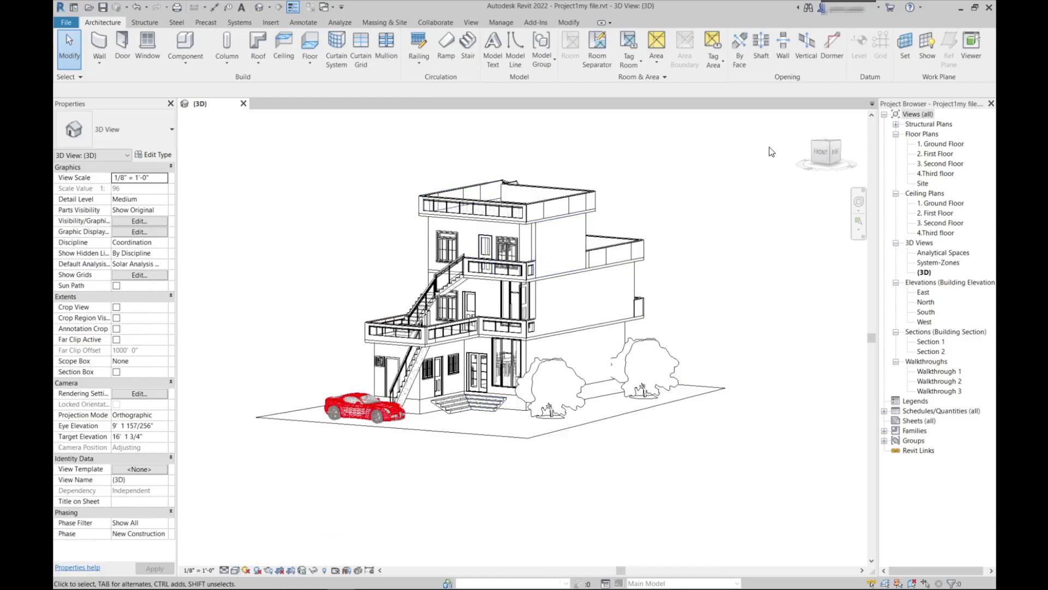
pyautogui.click(339, 22)
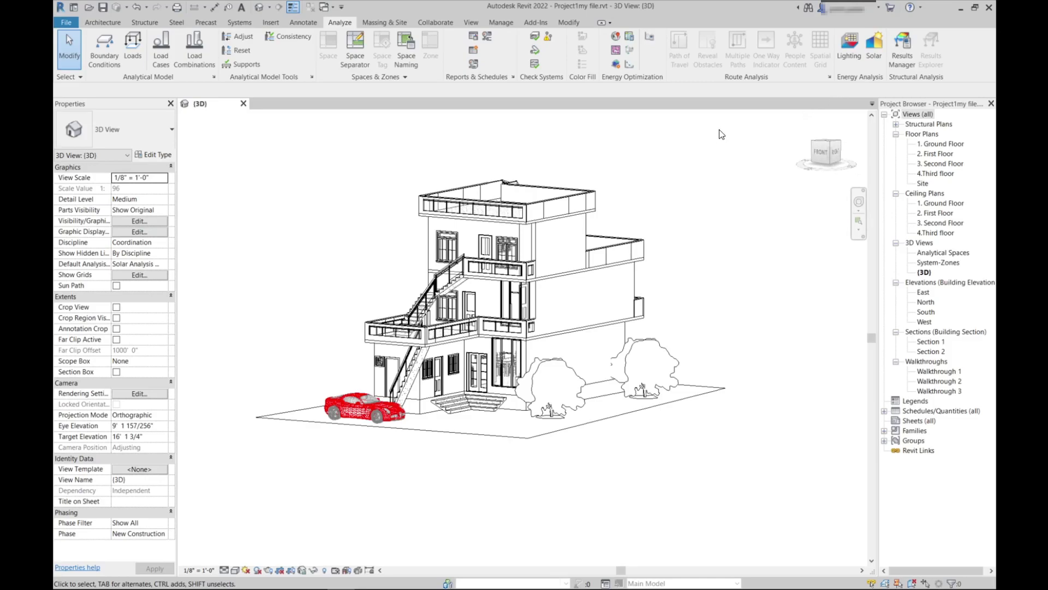
# - Start a Solar Analysis, move its dialog off the building, and review the study settings
pyautogui.click(873, 49)
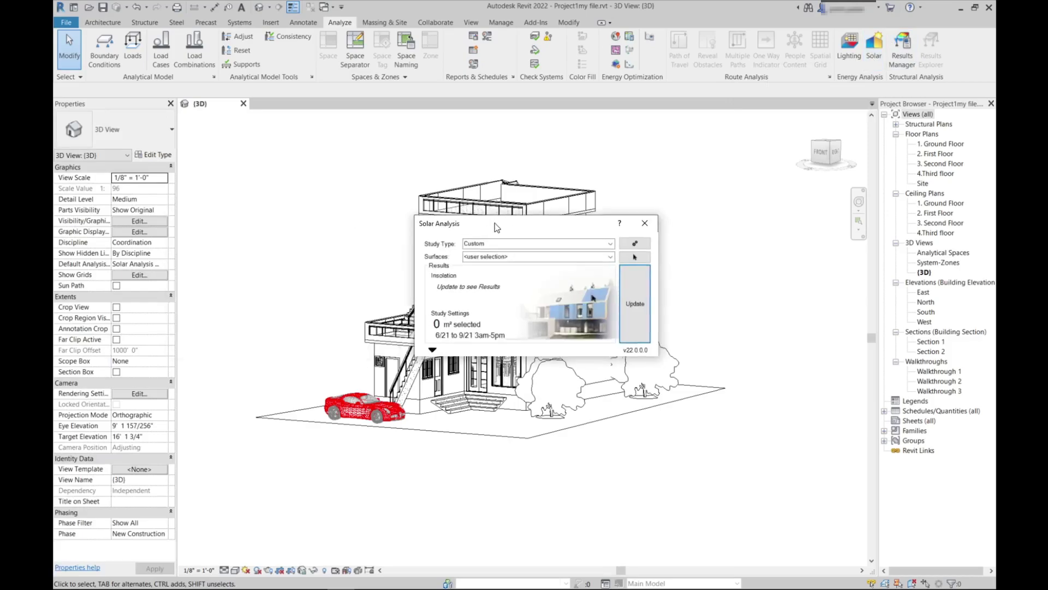
pyautogui.moveTo(494, 223); pyautogui.dragTo(295, 136)
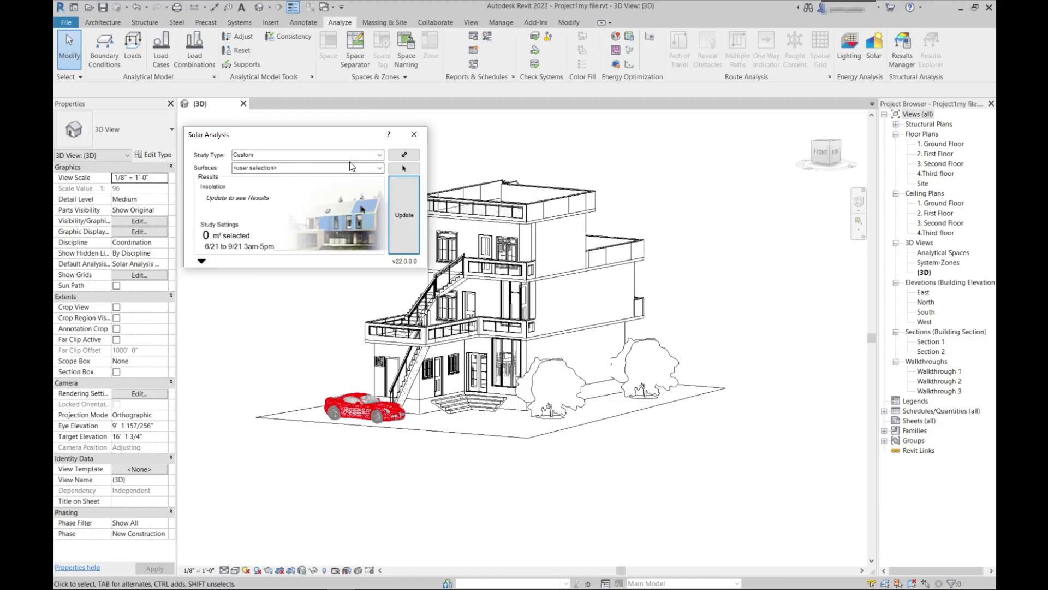
pyautogui.click(401, 157)
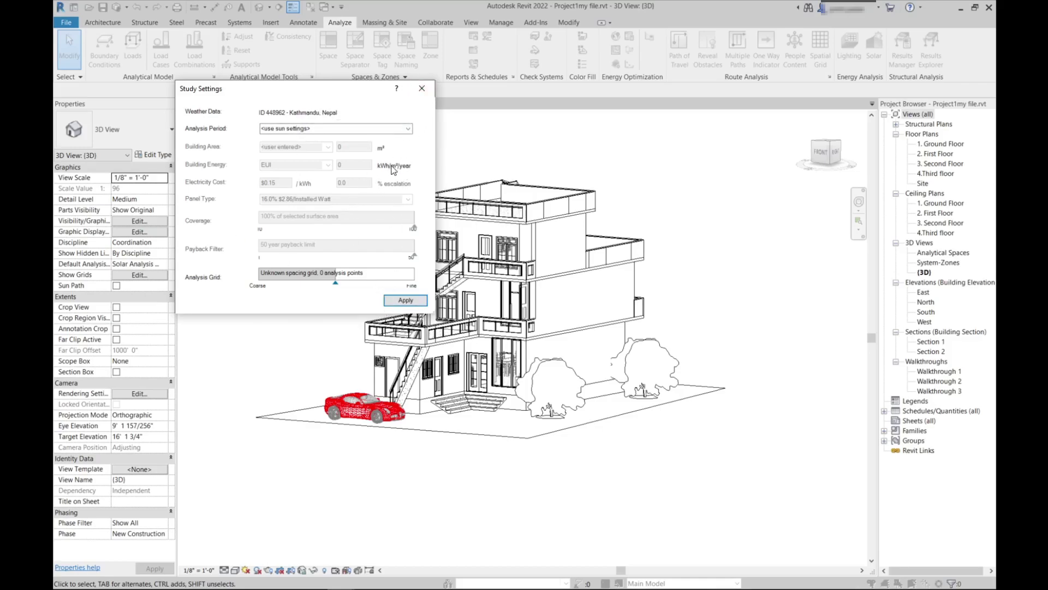
pyautogui.click(422, 88)
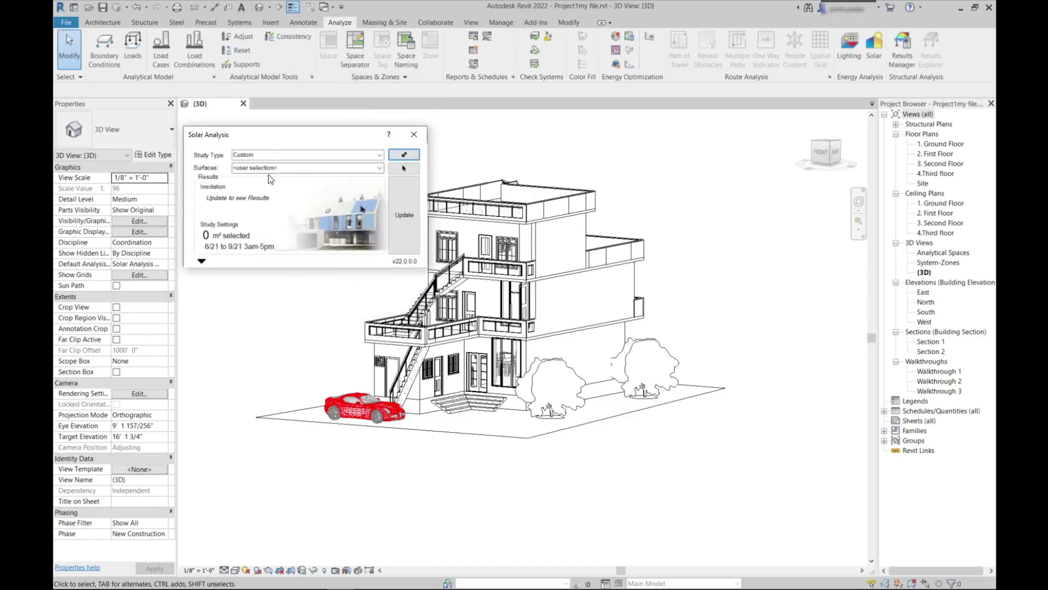
# - Keep Cumulative Insolation as the result type and open the Solar Analysis Default style settings
pyautogui.click(202, 261)
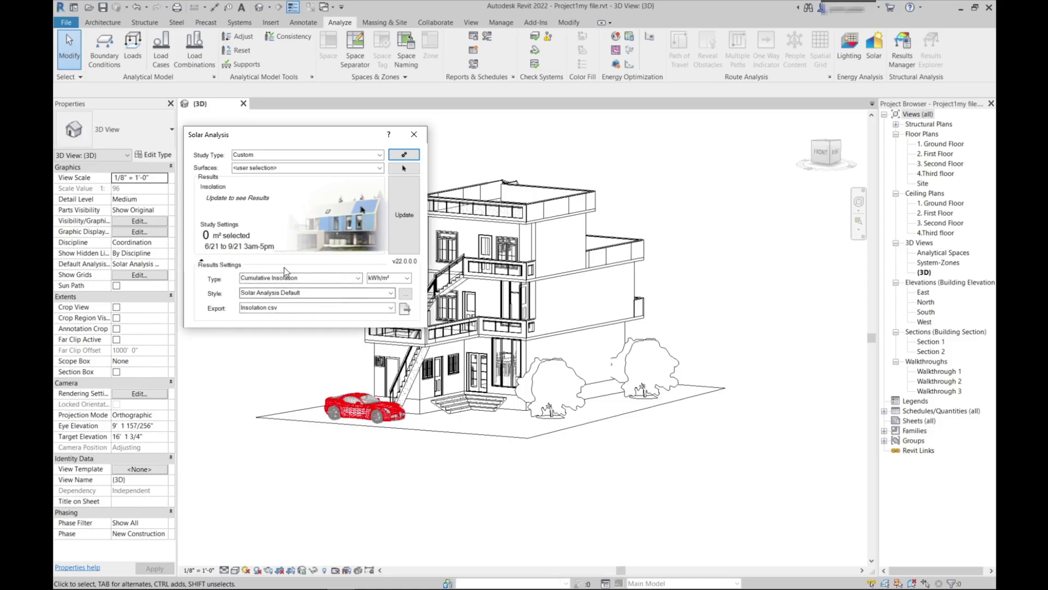
pyautogui.click(359, 278)
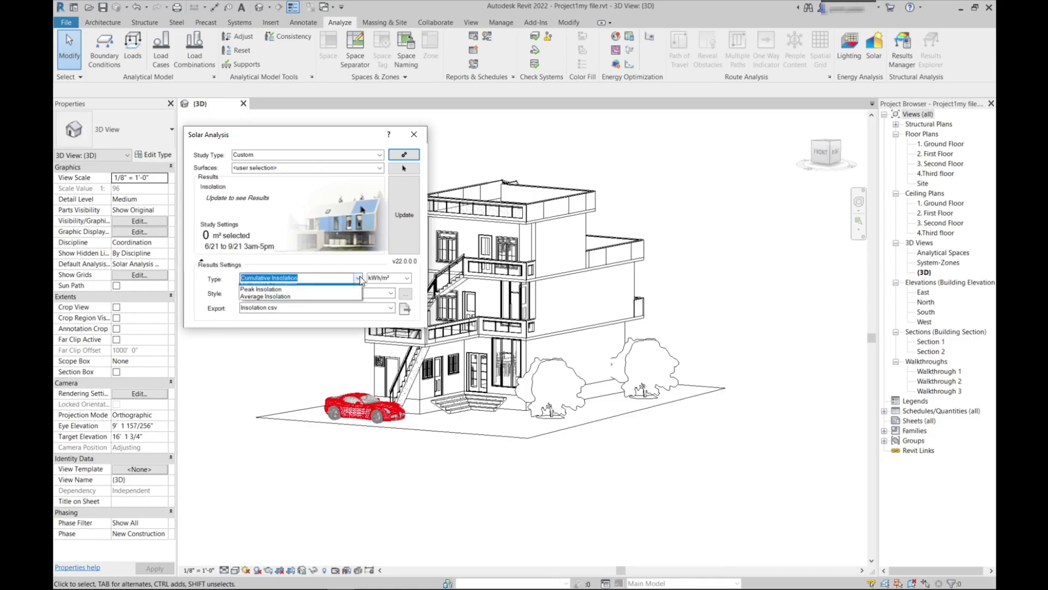
pyautogui.click(359, 279)
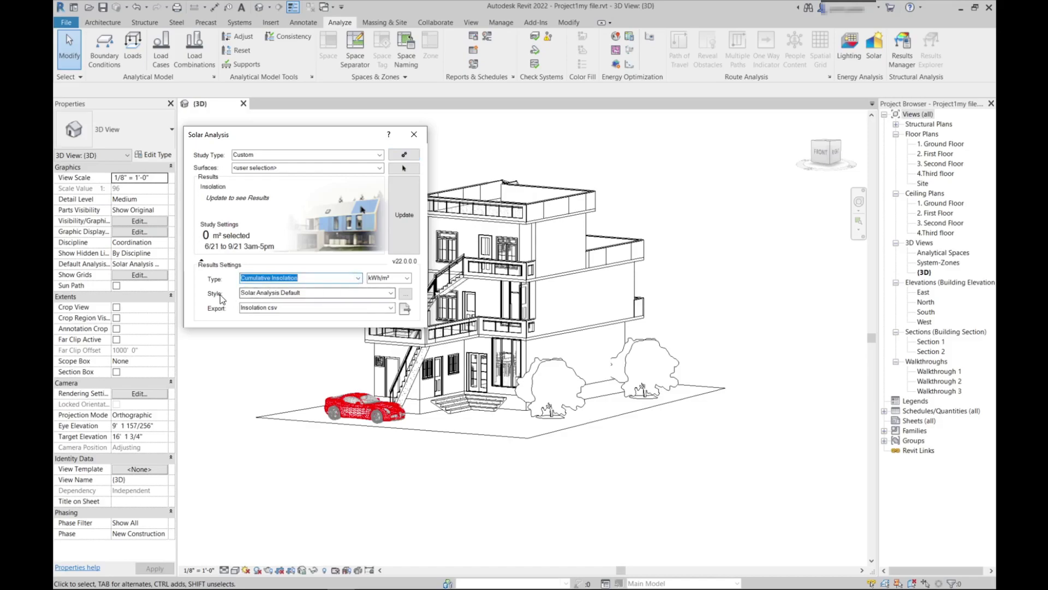
pyautogui.click(406, 295)
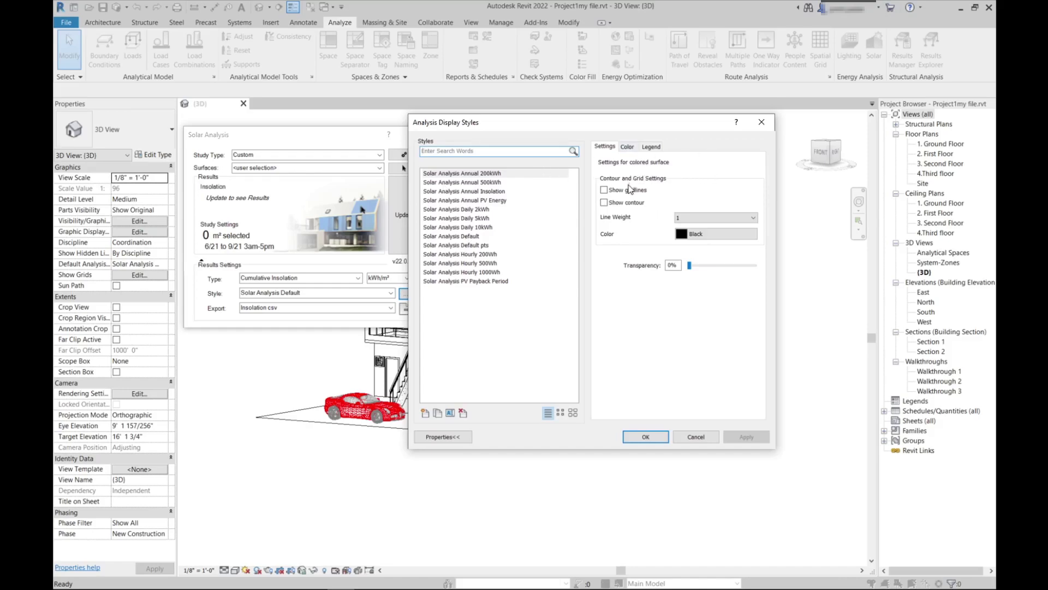
# - Review the Color and Legend tabs of the analysis display style and close it unchanged
pyautogui.click(628, 147)
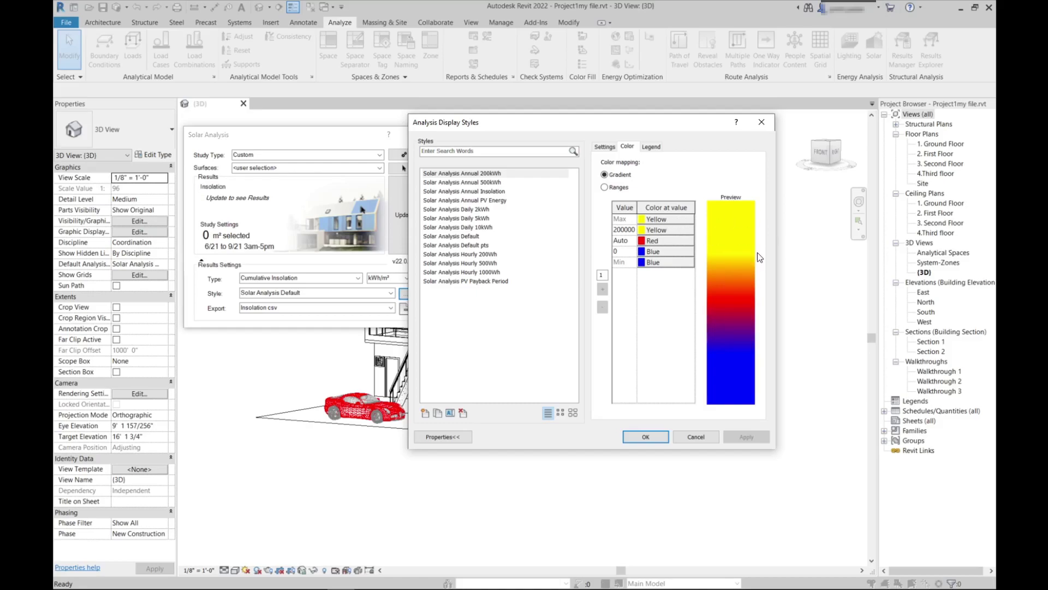
pyautogui.click(651, 147)
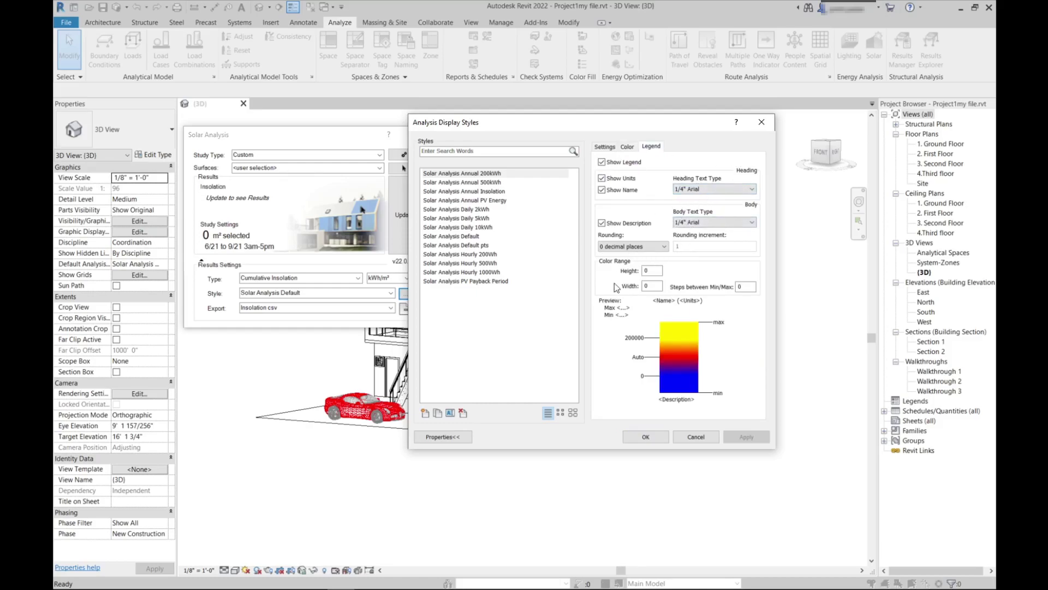
pyautogui.click(713, 435)
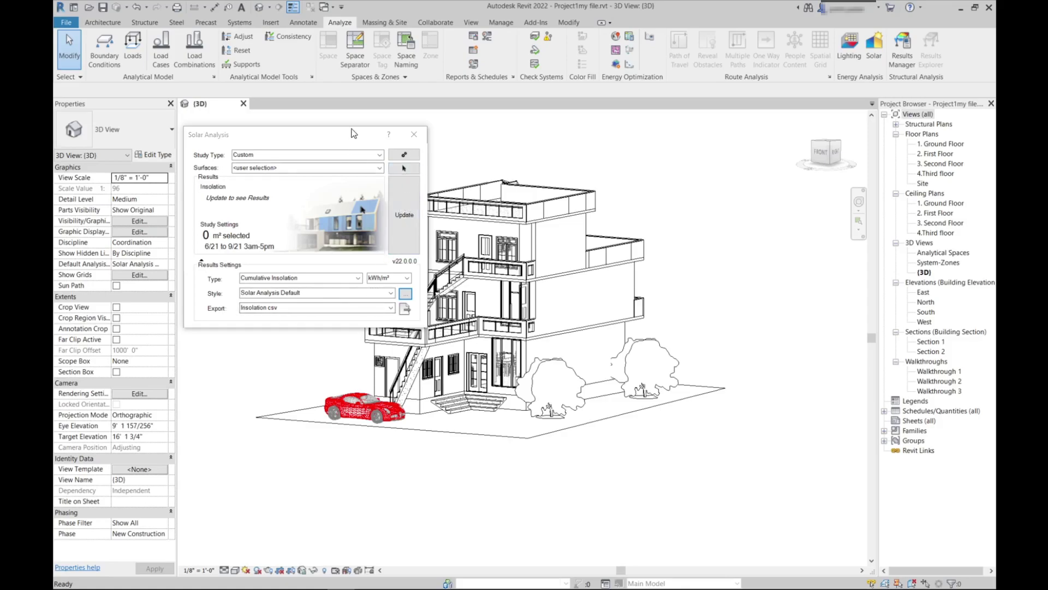
# - Set the Custom Cumulative Insolation study's Surfaces to <user selection> and begin picking faces
pyautogui.moveTo(354, 132); pyautogui.dragTo(302, 120)
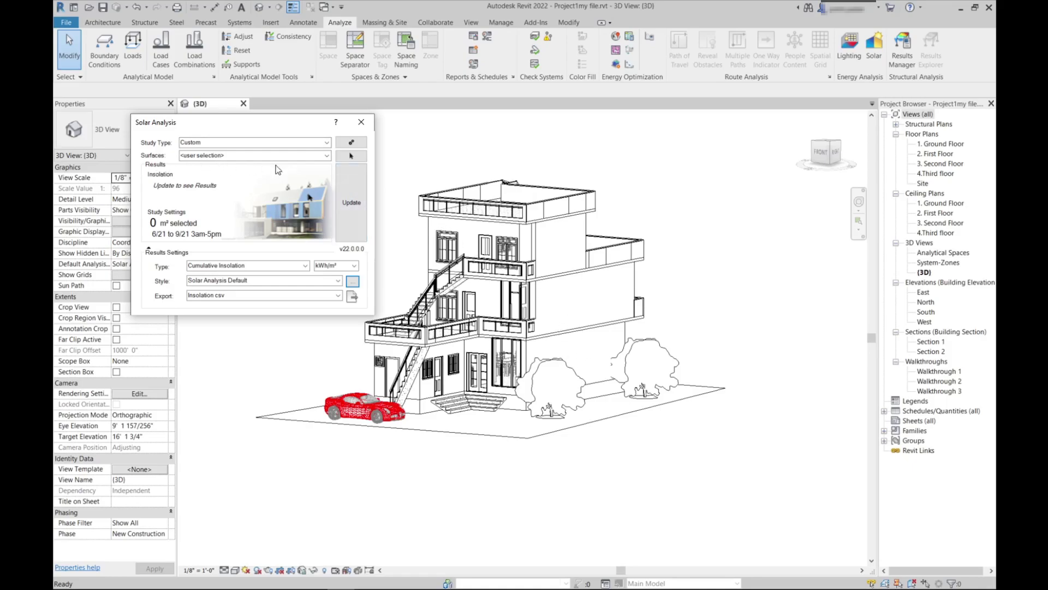
pyautogui.click(356, 157)
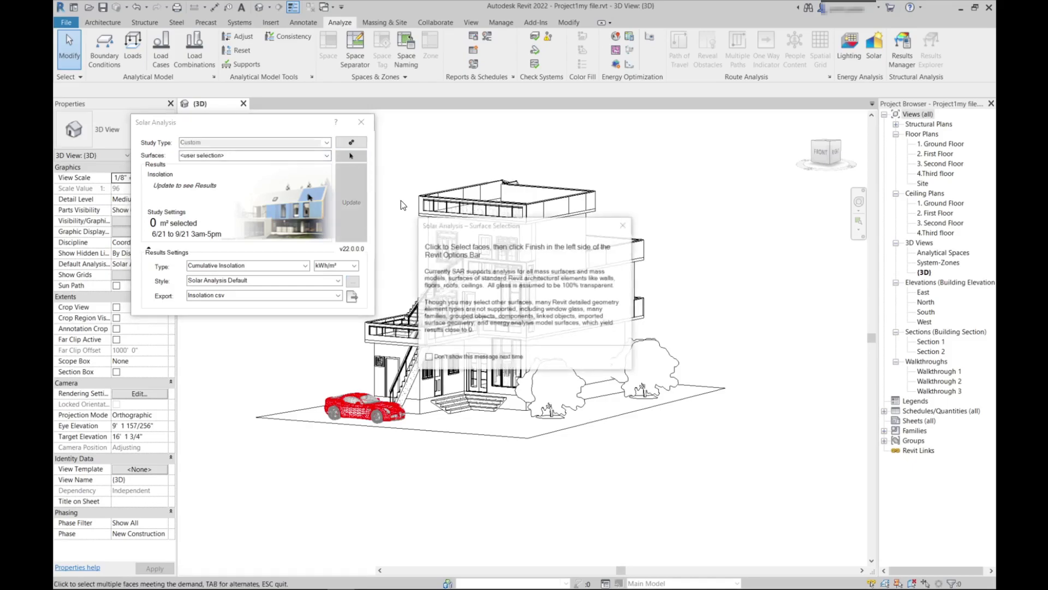
pyautogui.click(623, 225)
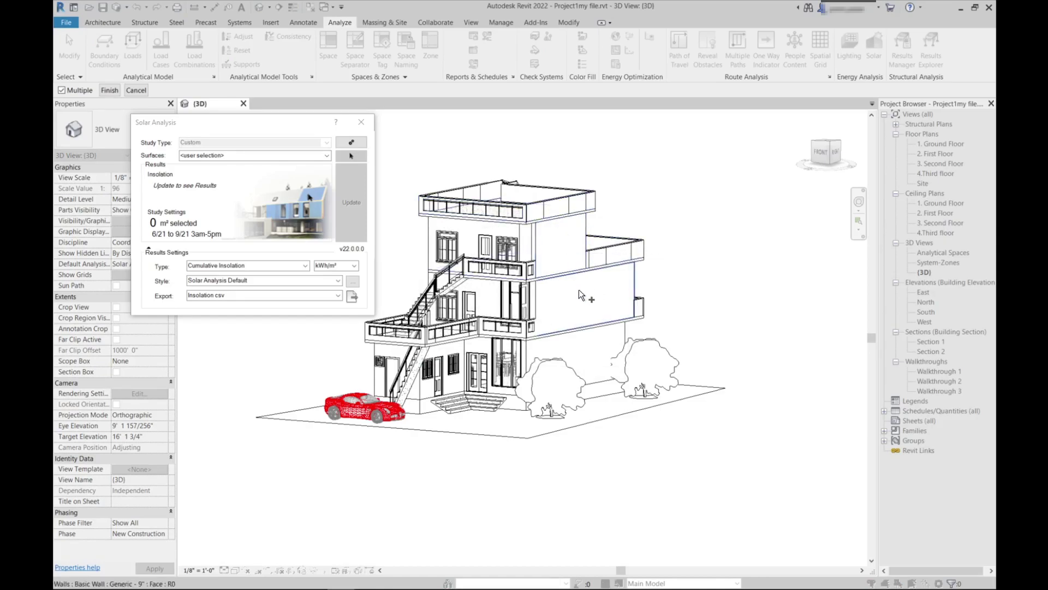
pyautogui.moveTo(289, 124); pyautogui.dragTo(259, 78)
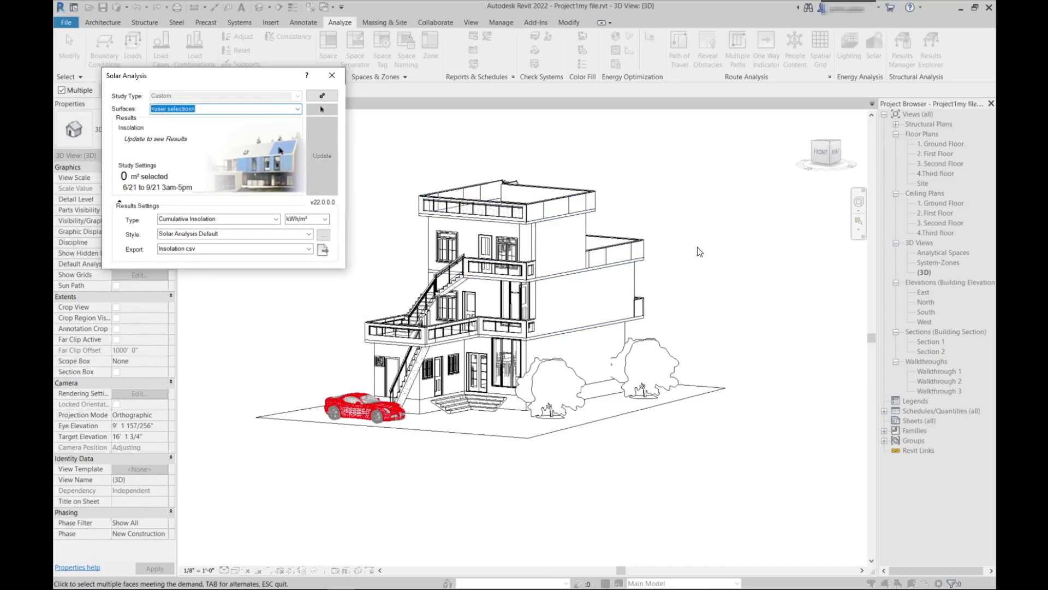
# - Pick the roof floor, side wall, terrace and top-floor parapets, and the ground-floor wall as surfaces
pyautogui.keyDown('shift'); pyautogui.moveTo(703, 253); pyautogui.dragTo(710, 311, button='middle'); pyautogui.keyUp('shift')
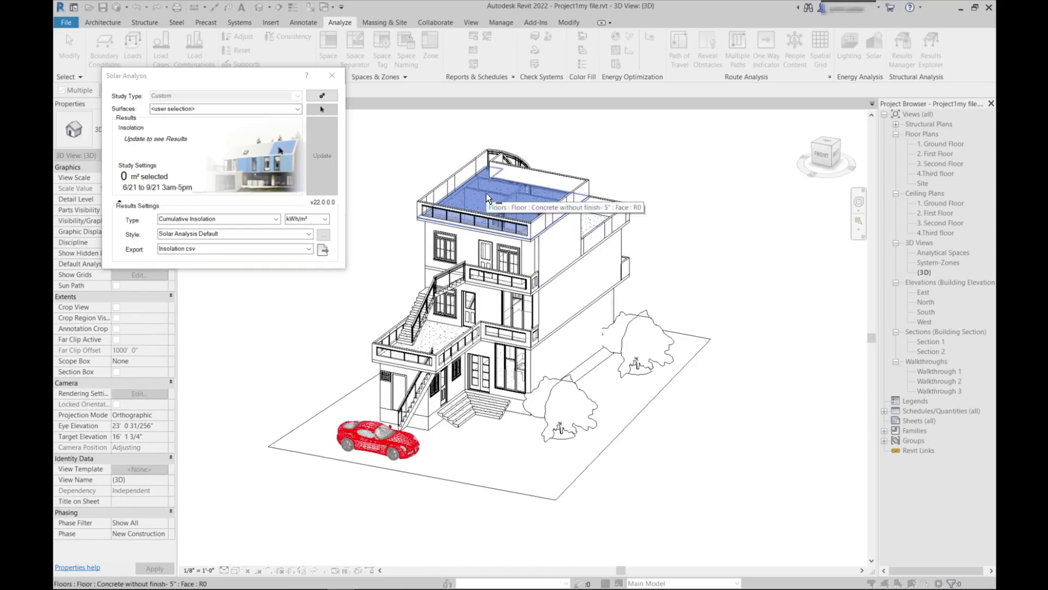
pyautogui.click(500, 196)
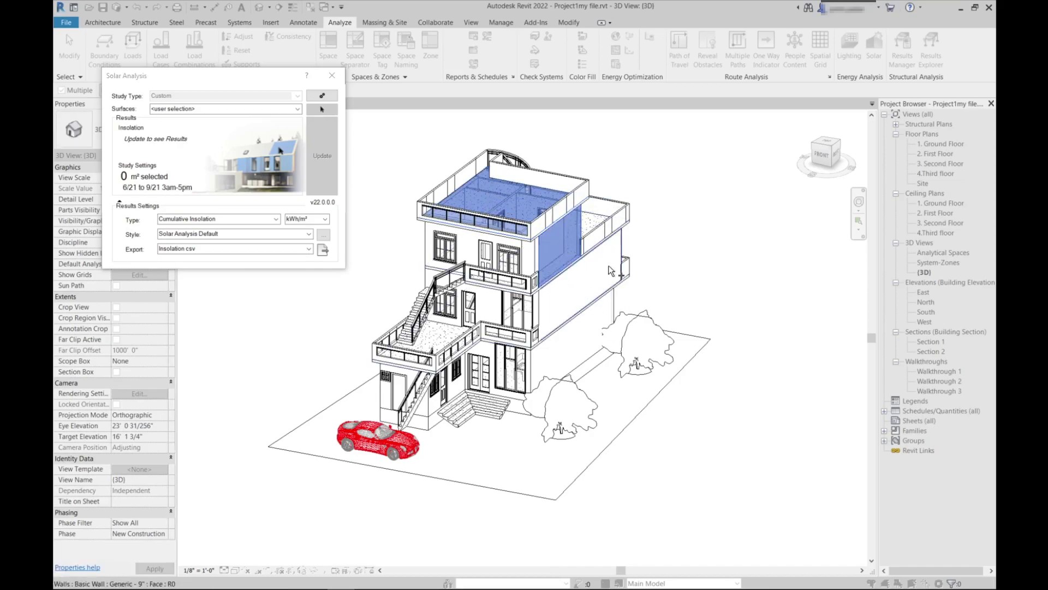
pyautogui.click(571, 281)
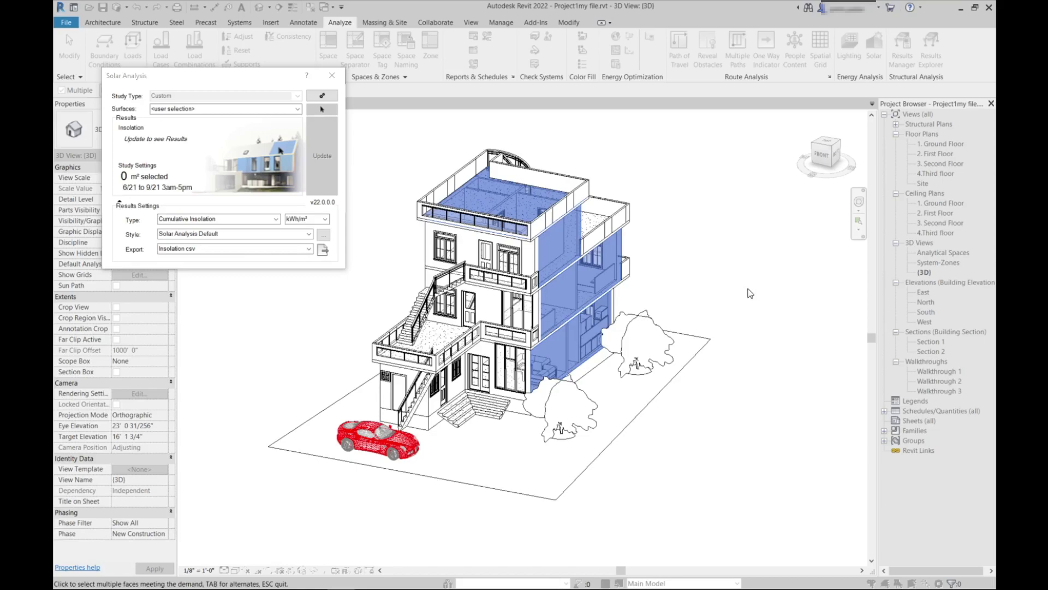
pyautogui.keyDown('shift'); pyautogui.moveTo(730, 281); pyautogui.dragTo(471, 264, button='middle'); pyautogui.keyUp('shift')
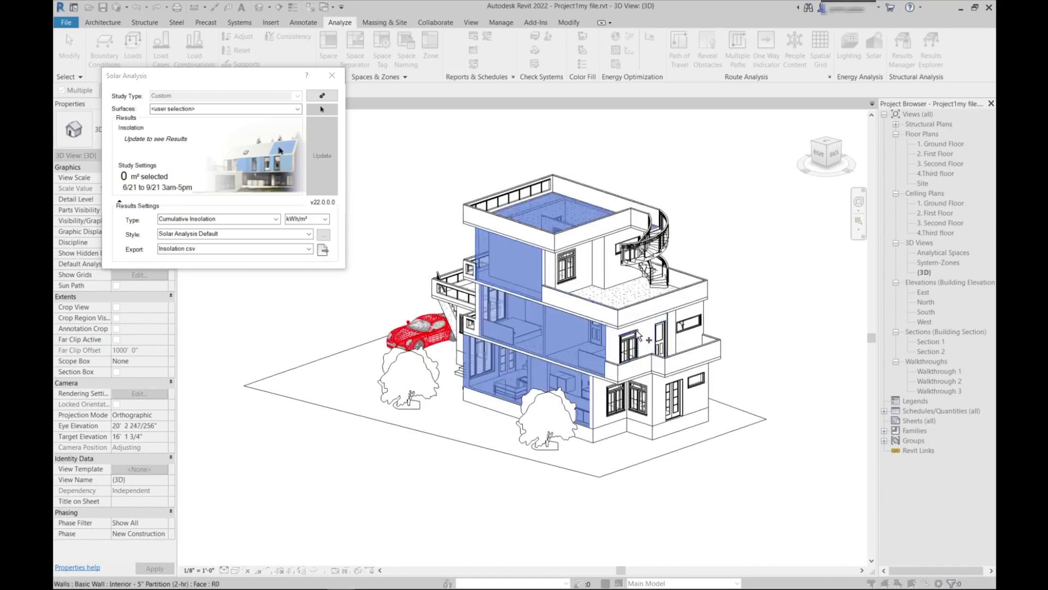
pyautogui.click(590, 308)
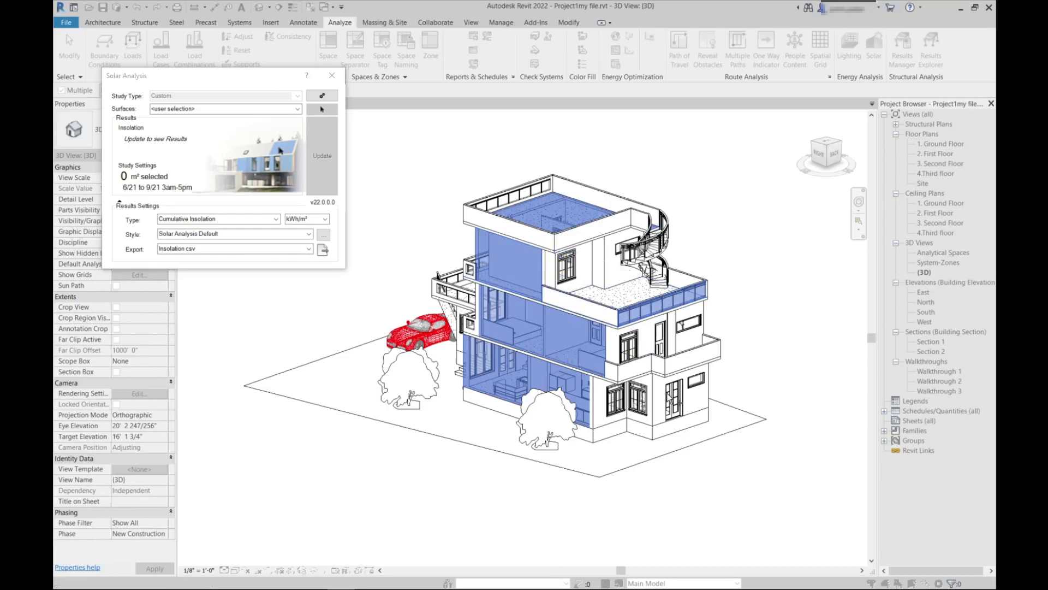
pyautogui.scroll(4, 573, 338)
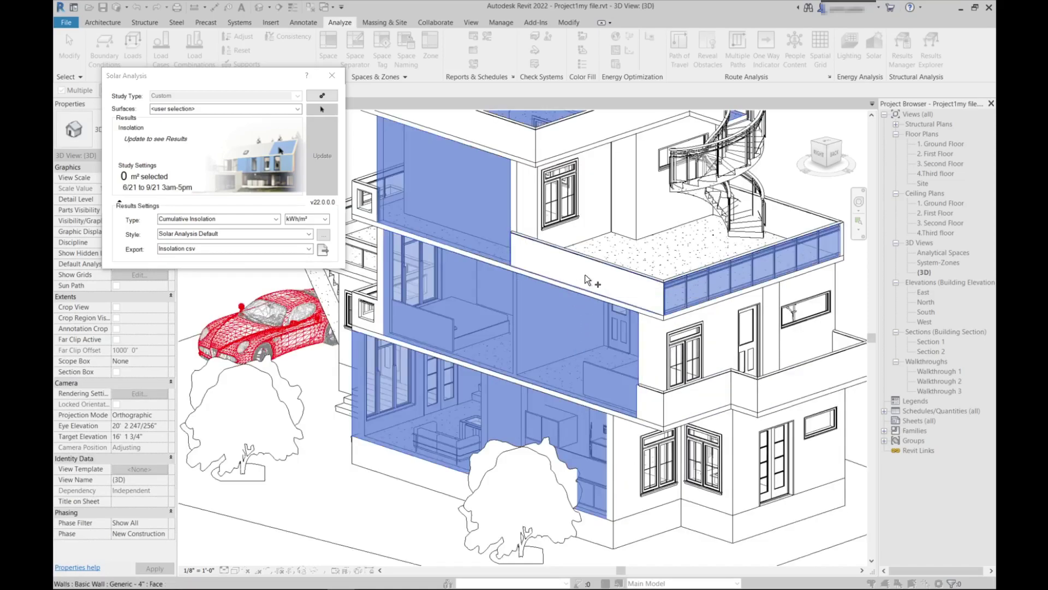
pyautogui.scroll(-4, 585, 274)
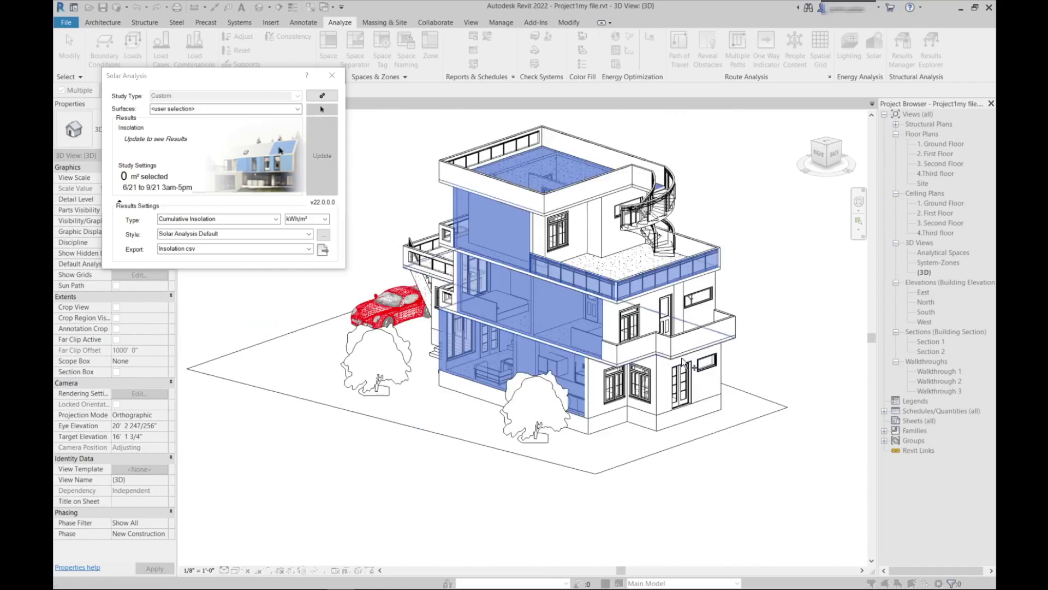
pyautogui.click(516, 196)
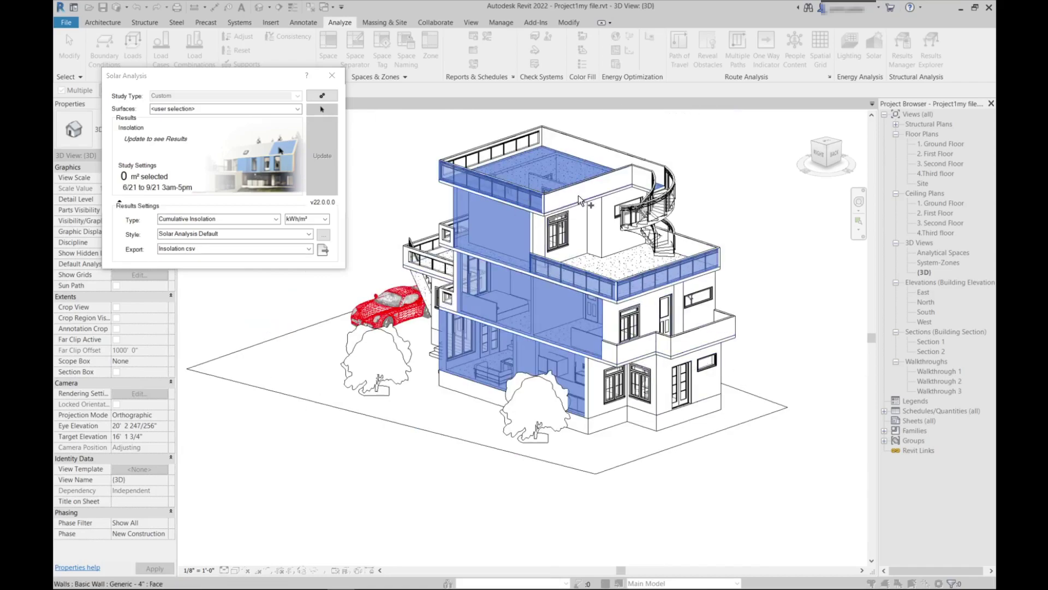
pyautogui.click(580, 195)
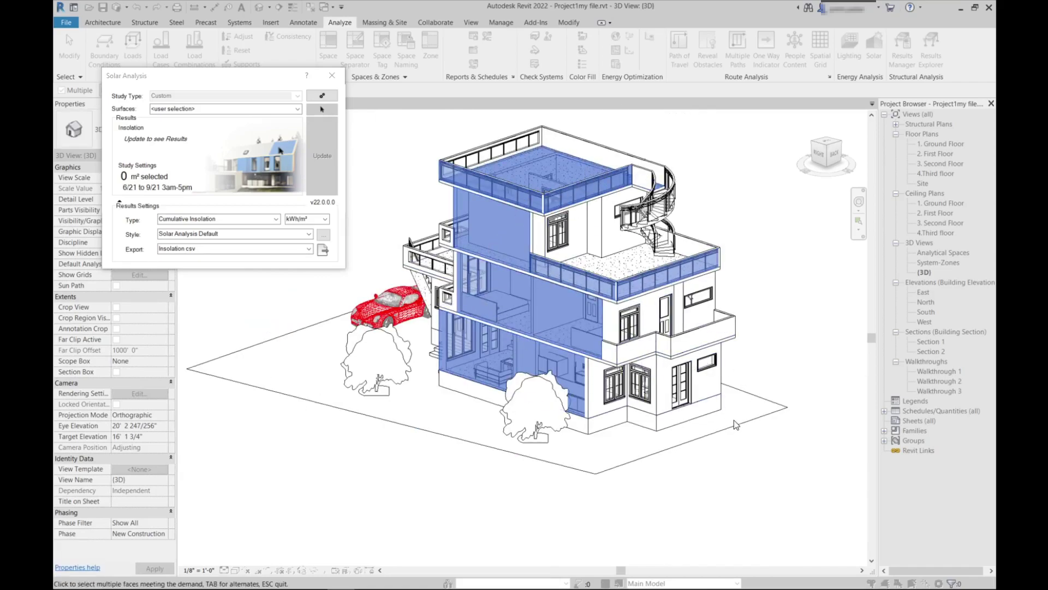
pyautogui.click(546, 433)
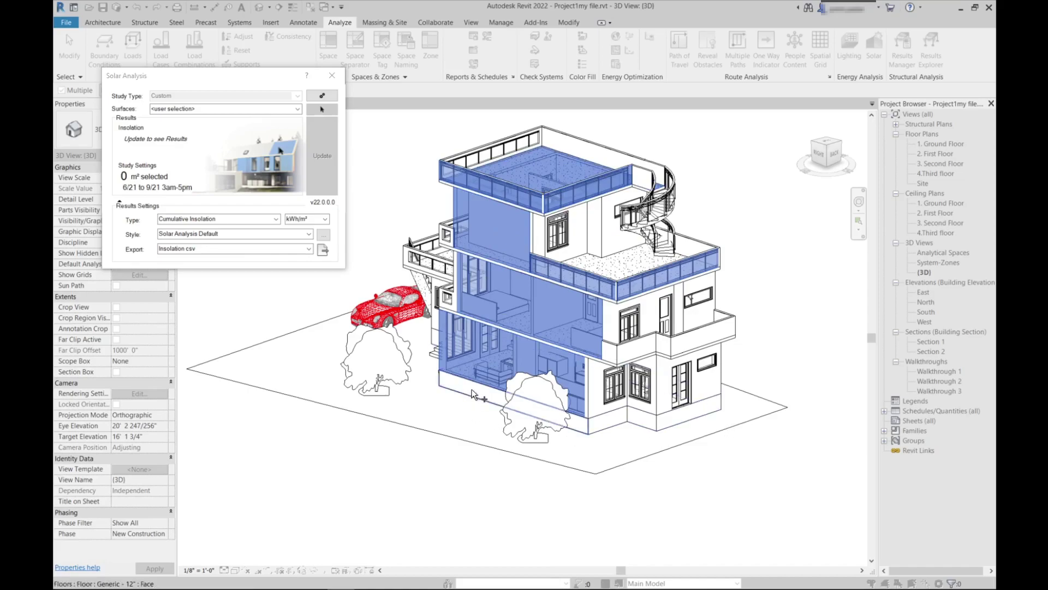
# - From the back view, add the upper, middle and ground-floor walls and second-floor front parapet faces
pyautogui.keyDown('shift'); pyautogui.moveTo(767, 480); pyautogui.dragTo(671, 463, button='middle'); pyautogui.keyUp('shift')
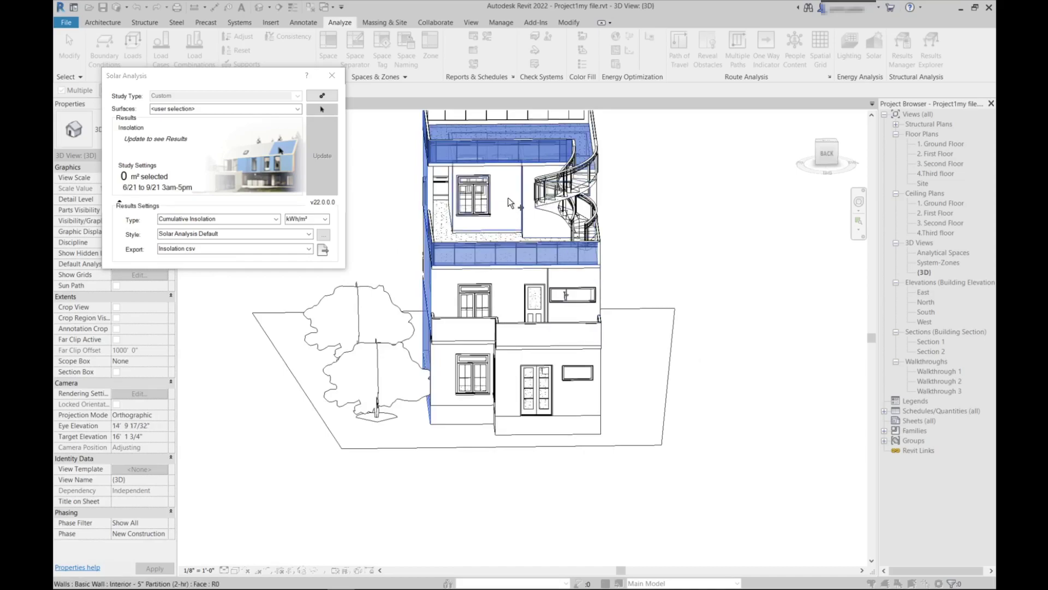
pyautogui.click(508, 198)
pyautogui.click(532, 219)
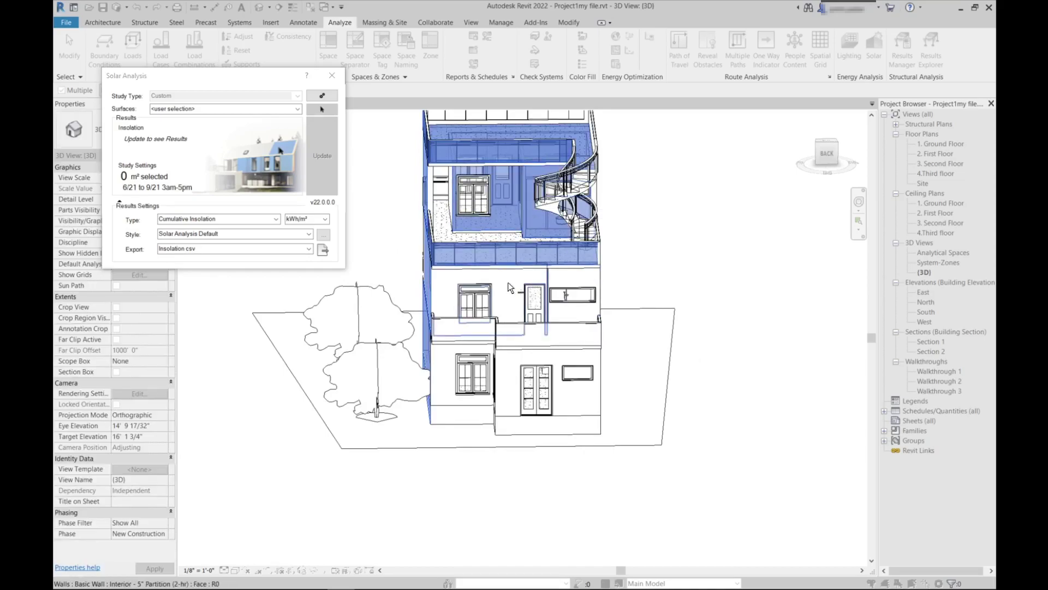
pyautogui.click(518, 290)
pyautogui.click(578, 276)
pyautogui.click(557, 330)
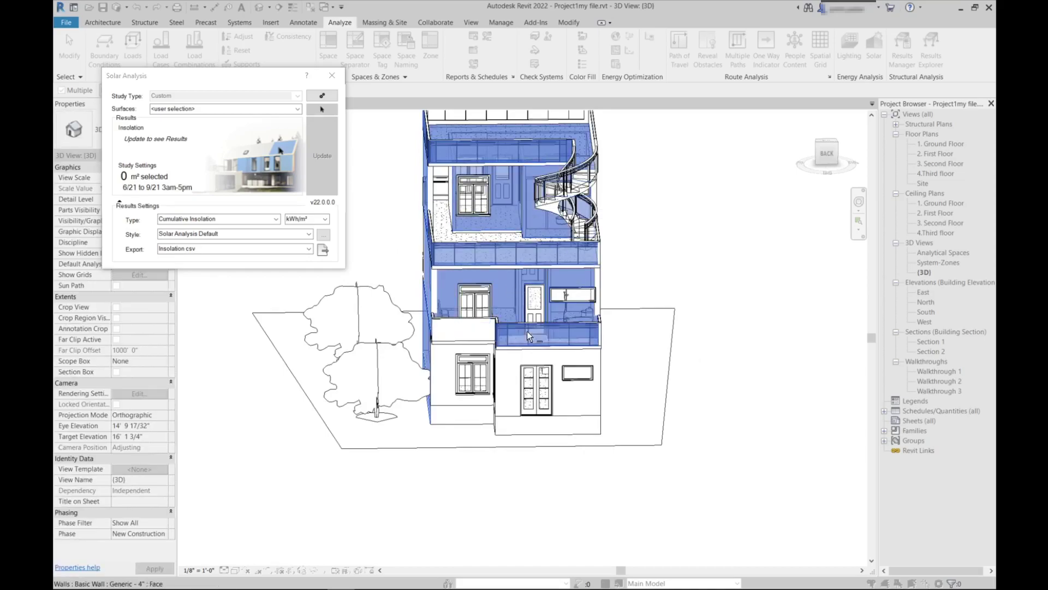
pyautogui.click(474, 329)
pyautogui.click(441, 382)
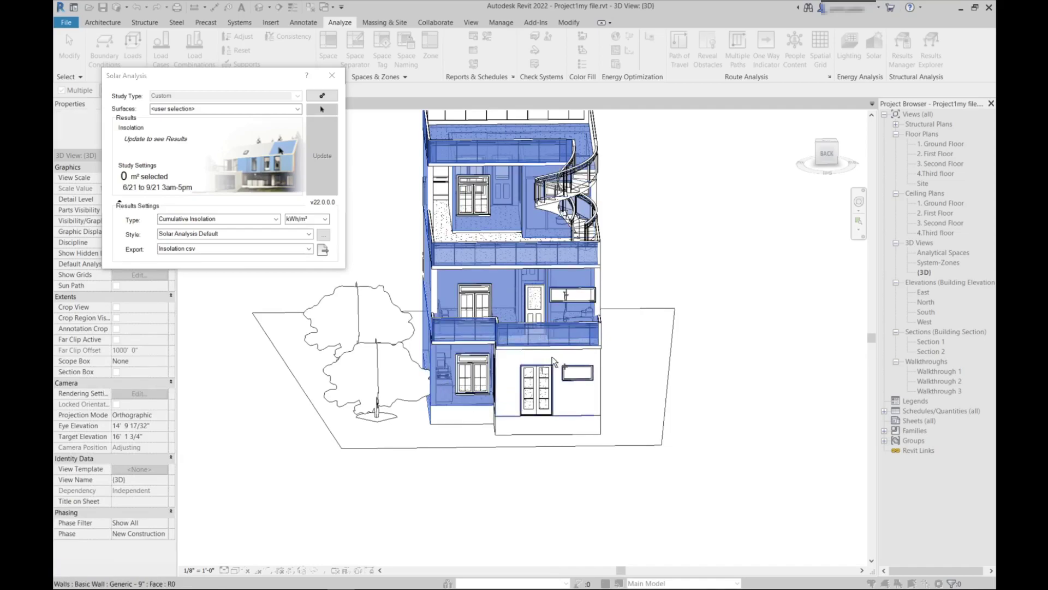
pyautogui.click(563, 356)
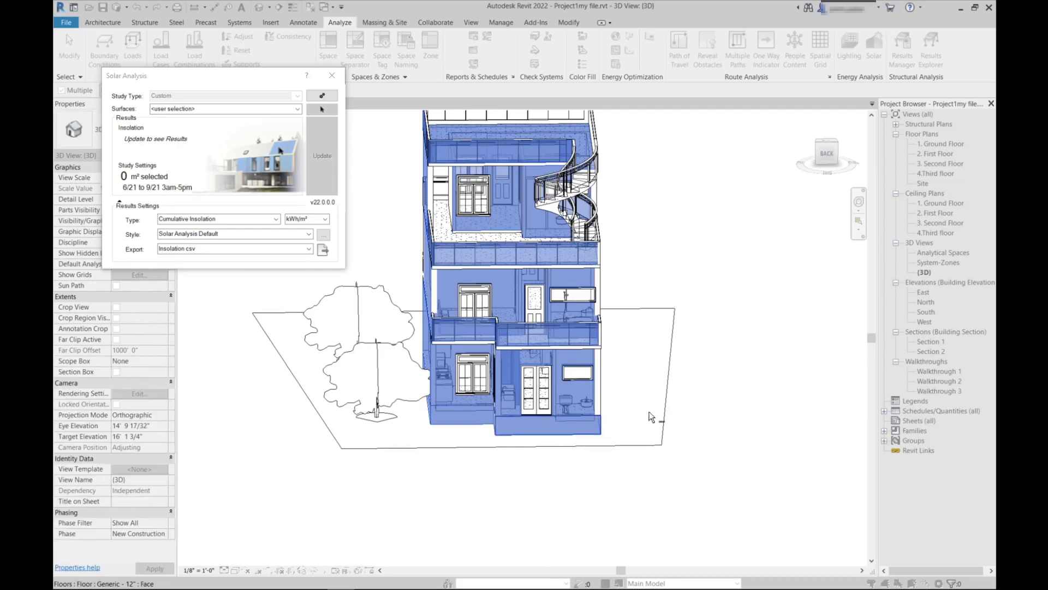
# - From the left-front view, add the upper, middle and ground-floor walls and the ground slab edge
pyautogui.keyDown('shift'); pyautogui.moveTo(791, 358); pyautogui.dragTo(554, 351, button='middle'); pyautogui.keyUp('shift')
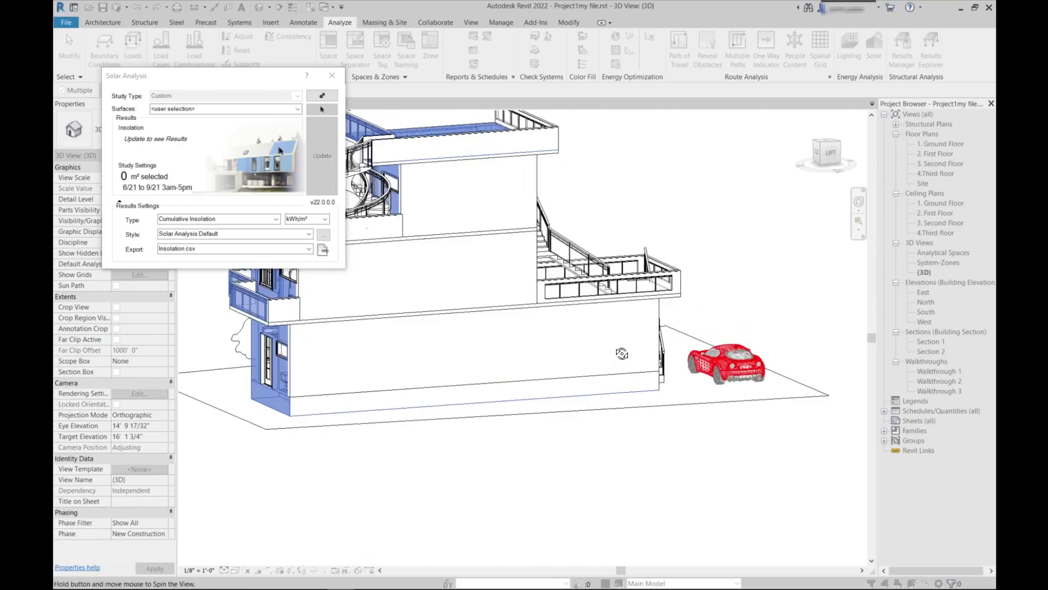
pyautogui.click(494, 191)
pyautogui.click(425, 262)
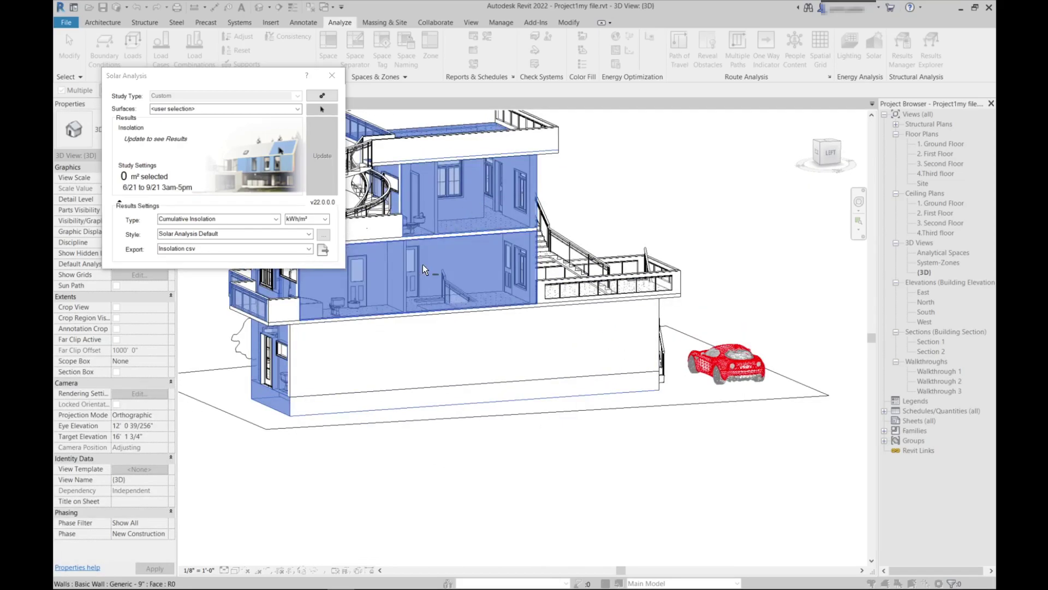
pyautogui.click(443, 359)
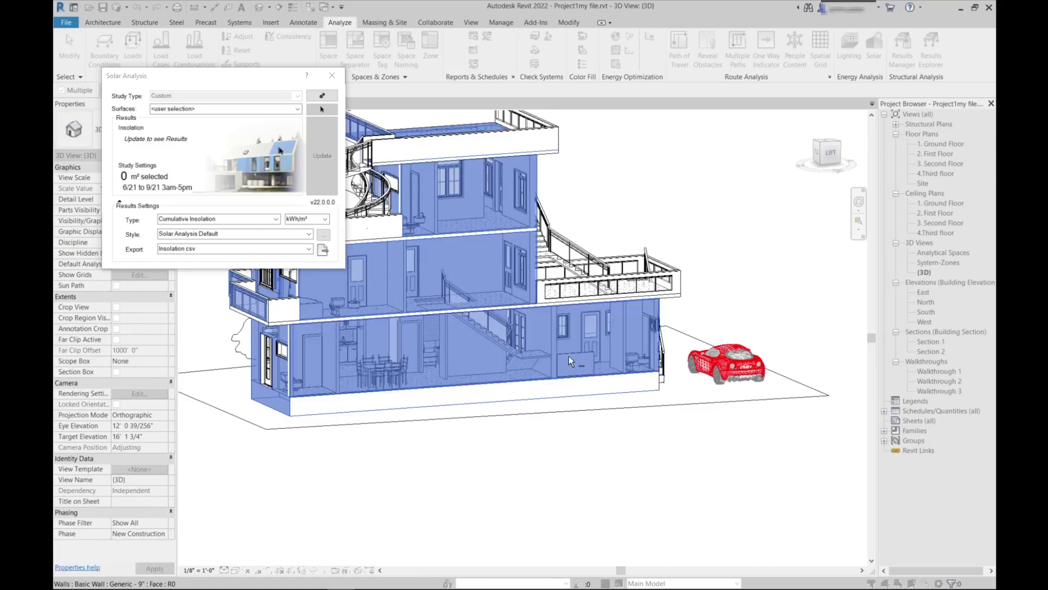
pyautogui.click(546, 390)
# - Add the front façade walls of every storey and the rooftop parapet face as analysis surfaces
pyautogui.keyDown('shift'); pyautogui.moveTo(740, 466); pyautogui.dragTo(500, 334, button='middle'); pyautogui.keyUp('shift')
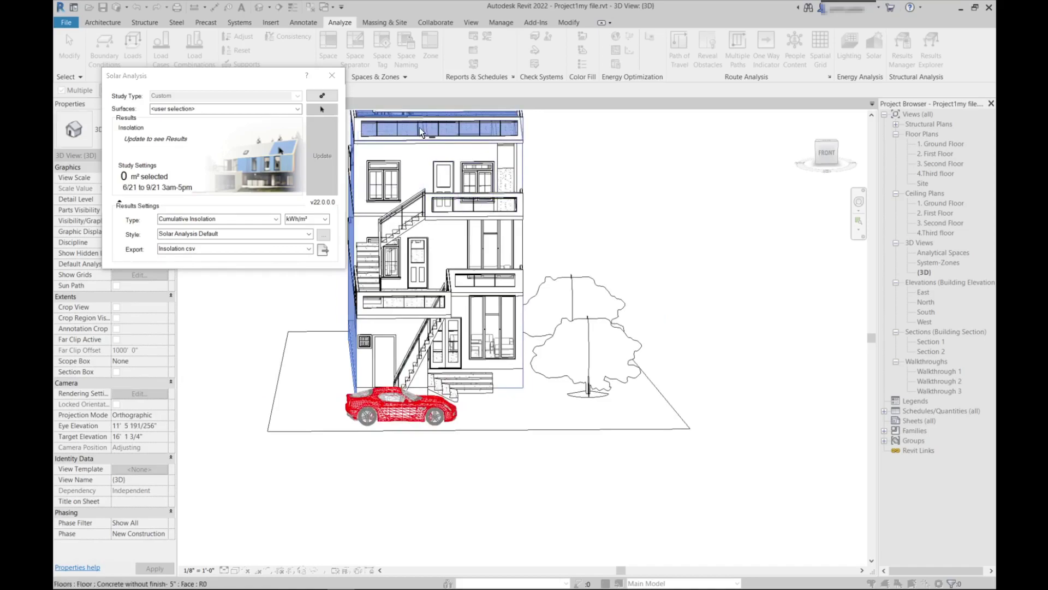
pyautogui.scroll(2, 422, 142)
pyautogui.click(417, 169)
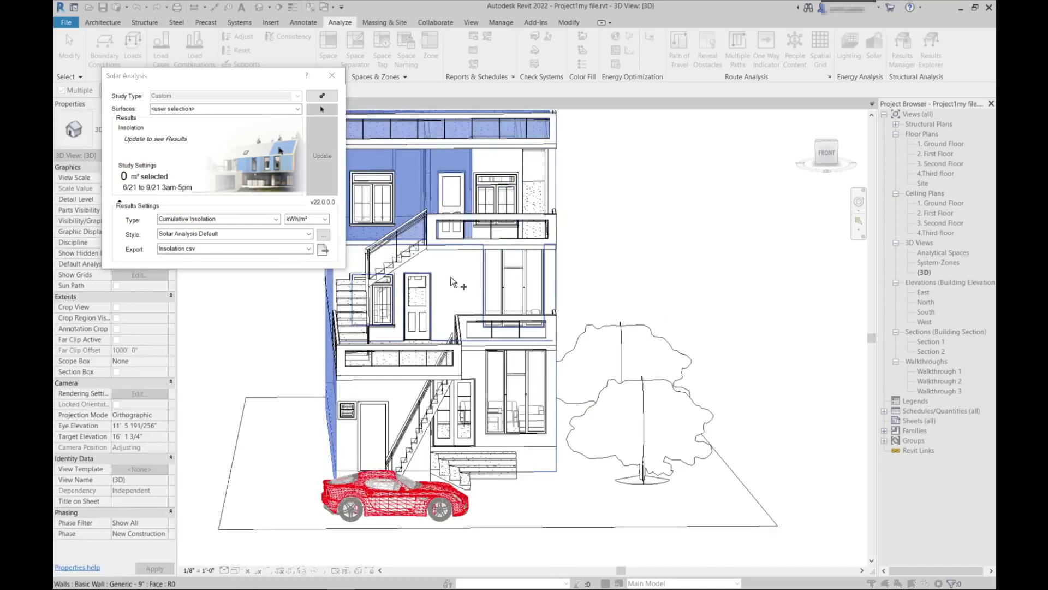
pyautogui.click(466, 344)
pyautogui.click(419, 391)
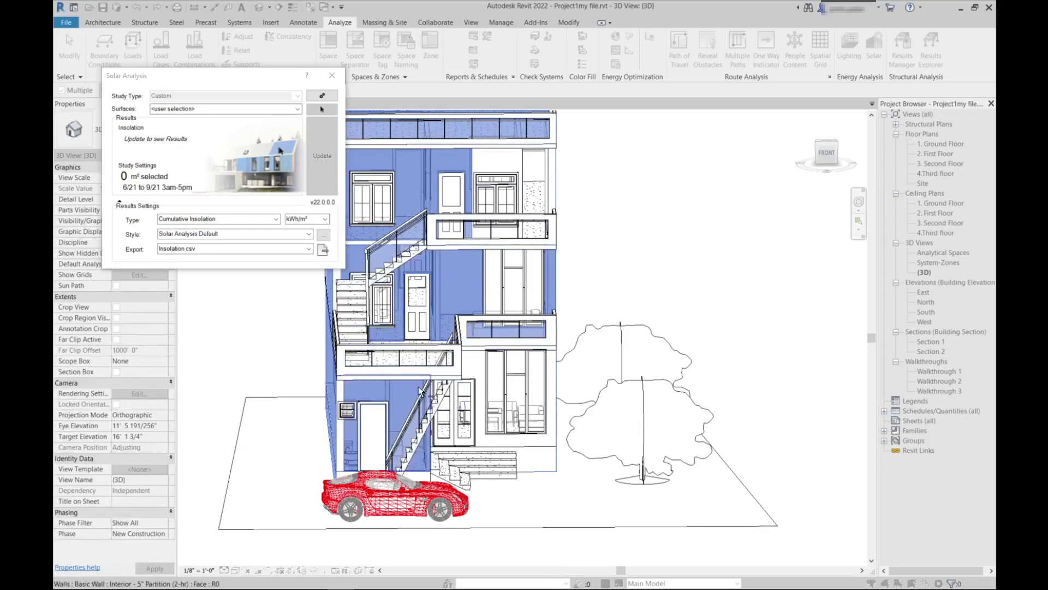
pyautogui.click(474, 362)
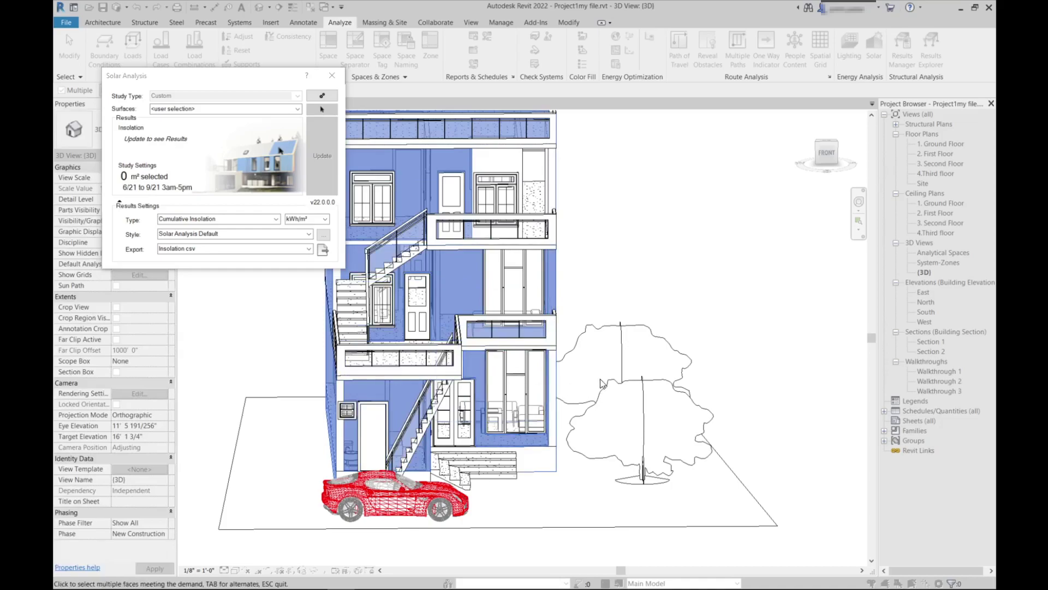
pyautogui.click(505, 157)
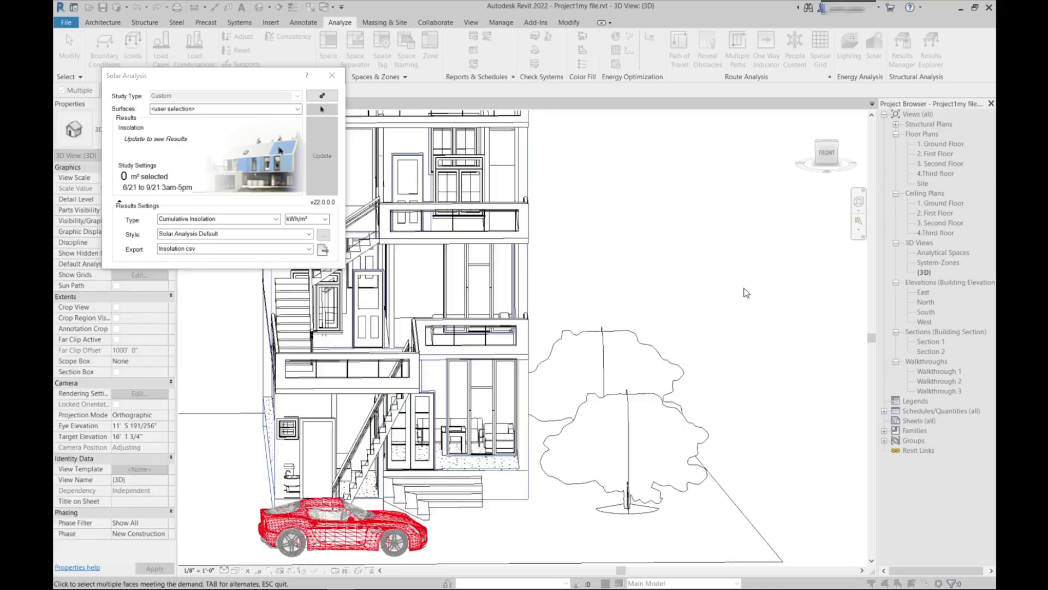
pyautogui.scroll(-2, 746, 297)
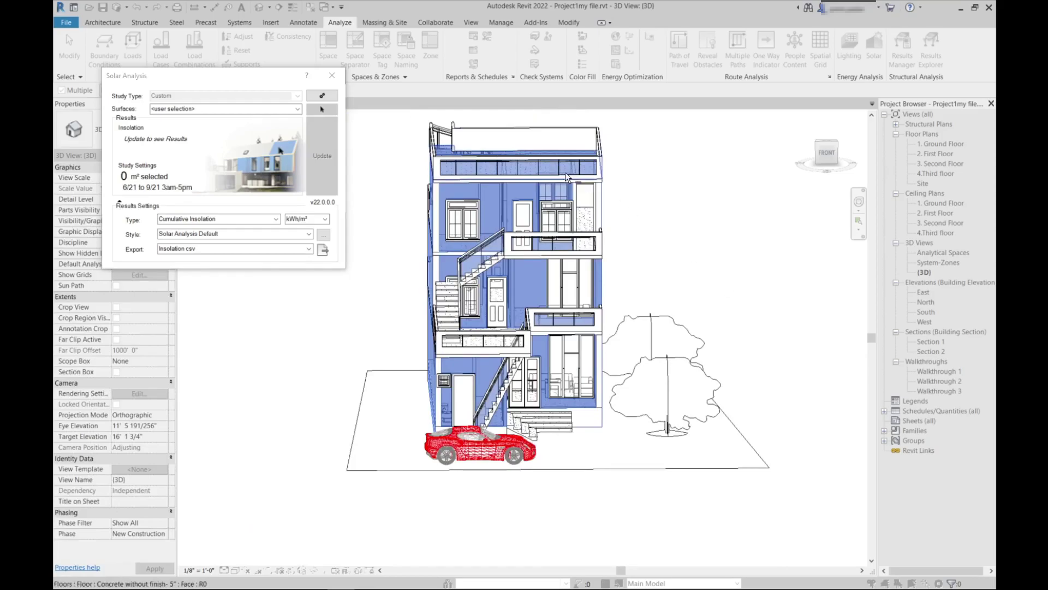
pyautogui.click(539, 134)
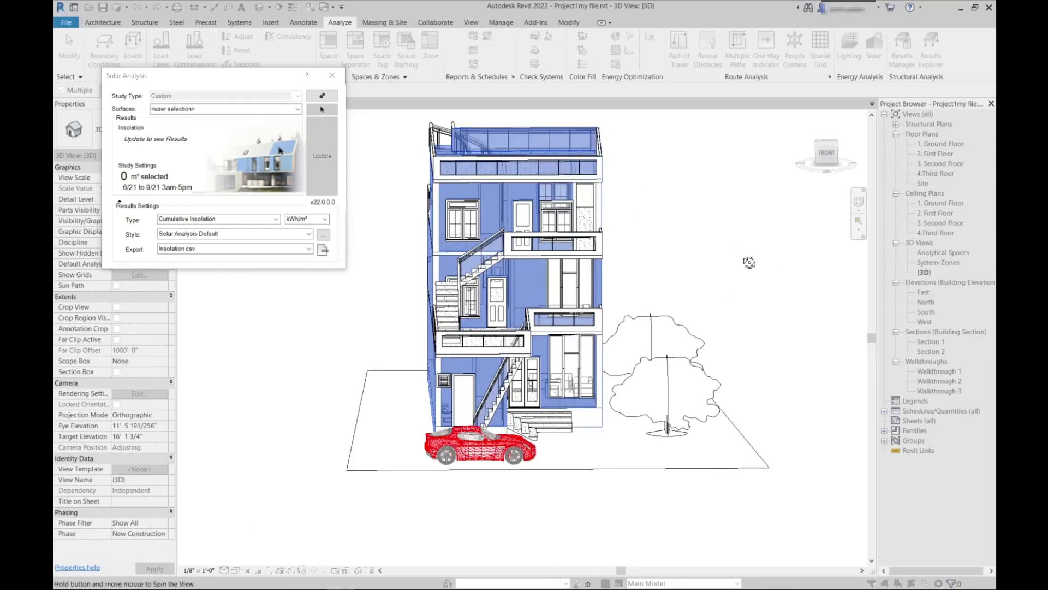
# - From the front-right corner, add the left and rear rooftop parapets and the terrace's rear parapet faces
pyautogui.click(837, 154)
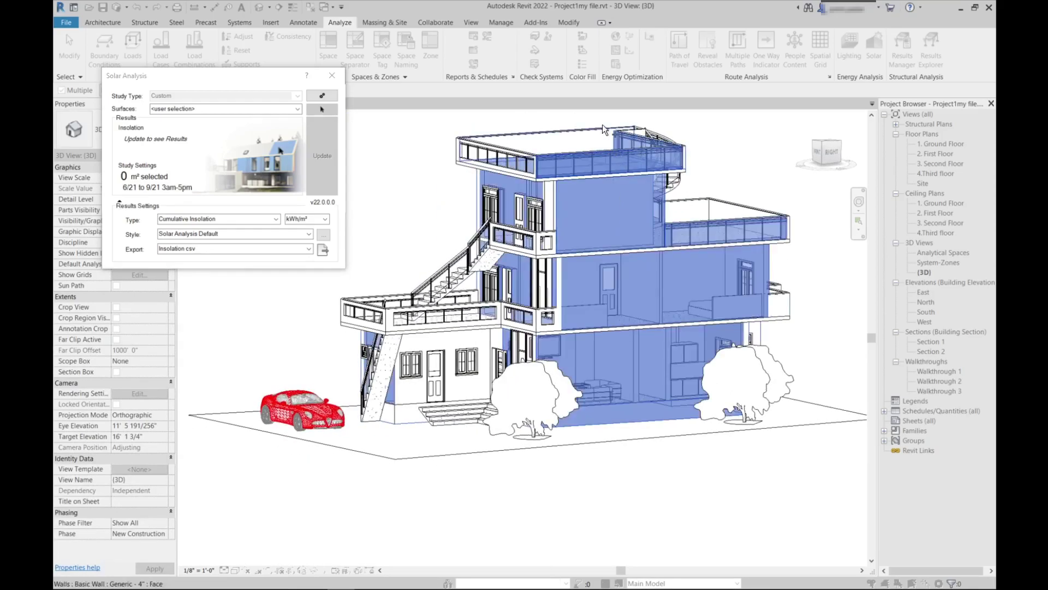
pyautogui.scroll(2, 602, 126)
pyautogui.click(562, 144)
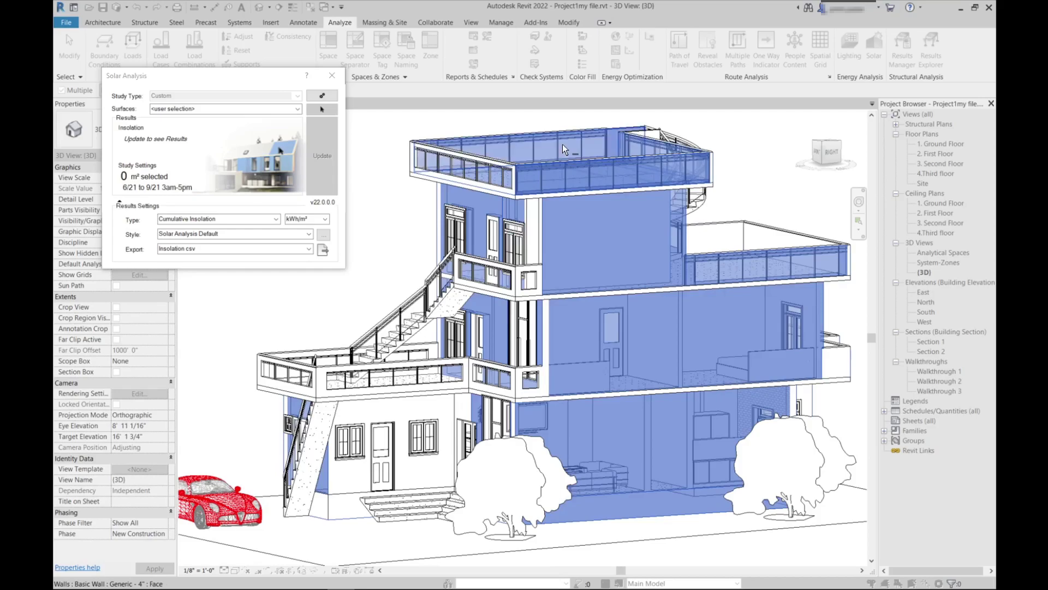
pyautogui.click(762, 235)
pyautogui.click(705, 235)
pyautogui.scroll(-5, 516, 244)
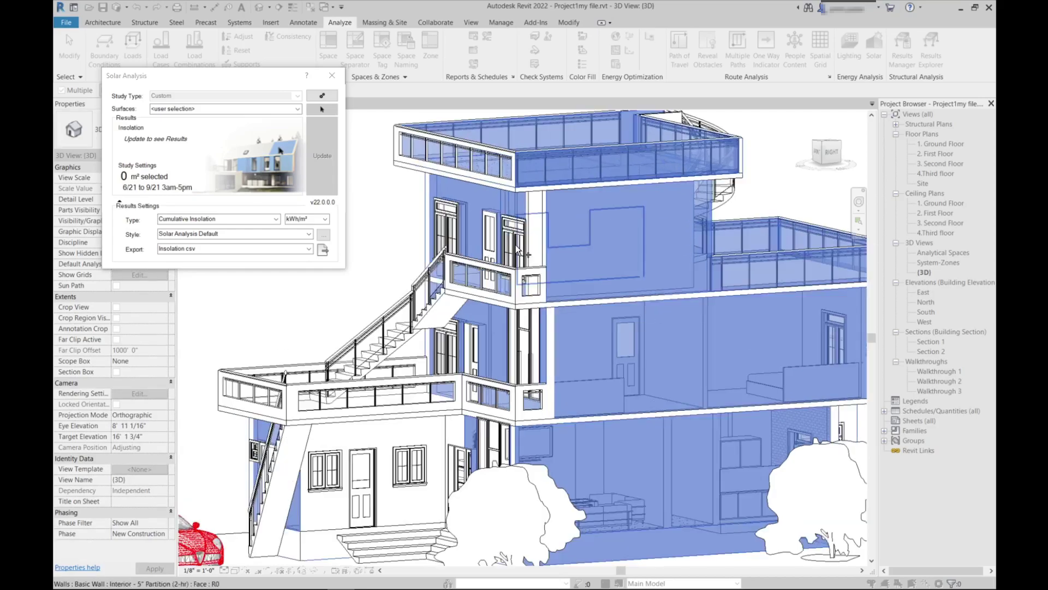
# - Orbit and zoom around the house's right-back and front corners to check the picked faces
pyautogui.keyDown('shift'); pyautogui.moveTo(749, 319); pyautogui.dragTo(661, 360, button='middle'); pyautogui.keyUp('shift')
pyautogui.scroll(4, 658, 362)
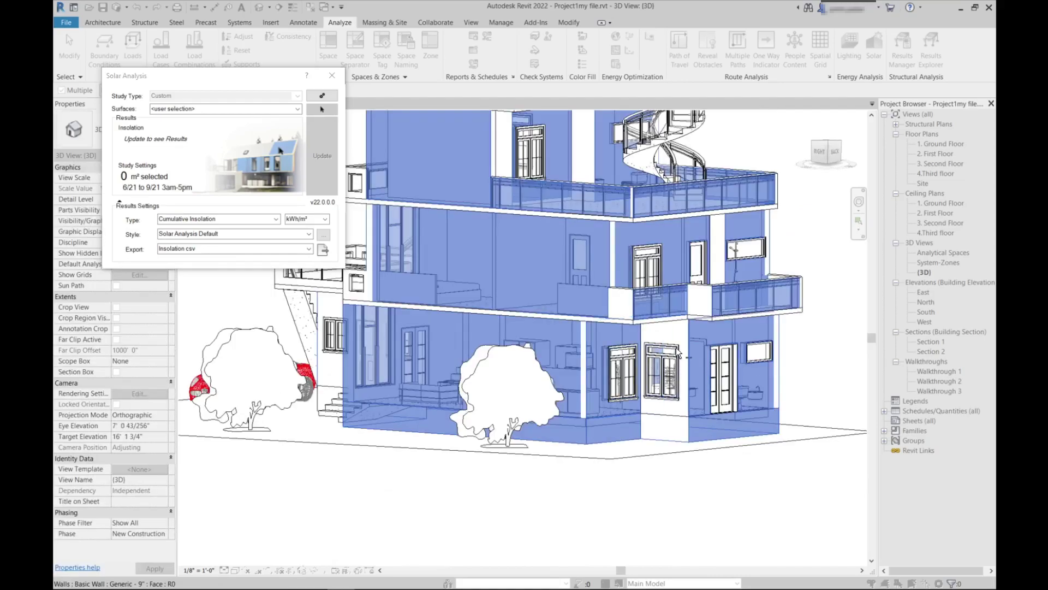
pyautogui.scroll(2, 675, 458)
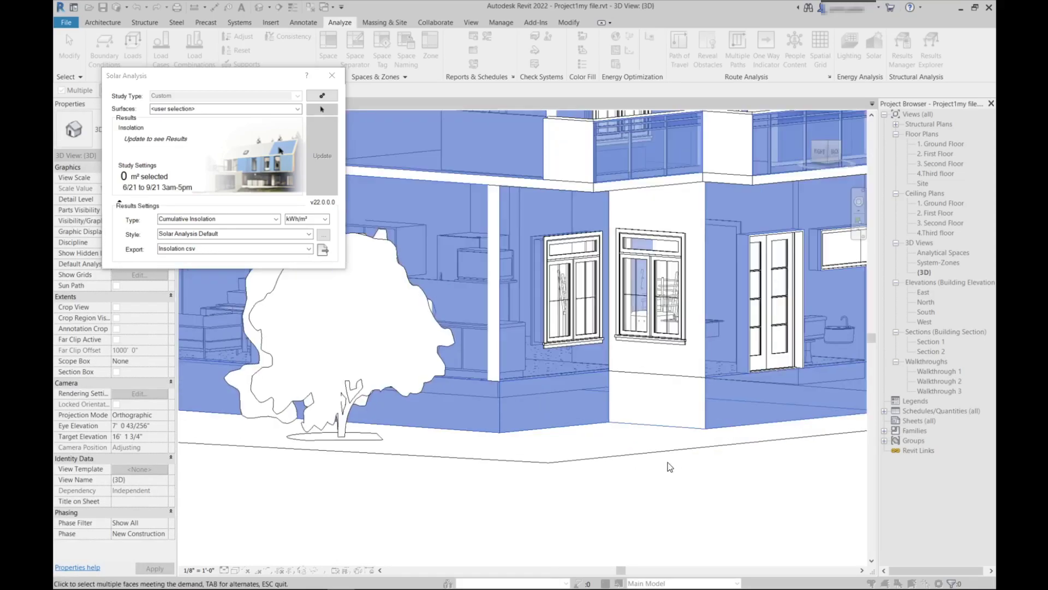
pyautogui.scroll(-1, 667, 466)
pyautogui.scroll(1, 625, 492)
pyautogui.keyDown('shift'); pyautogui.moveTo(625, 491); pyautogui.dragTo(692, 485, button='middle'); pyautogui.keyUp('shift')
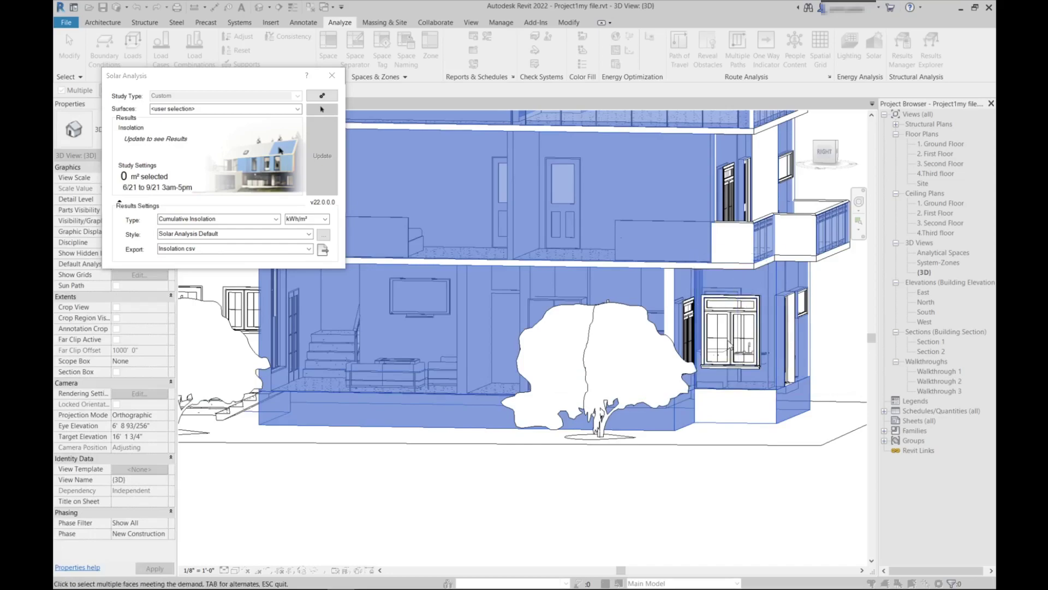
pyautogui.scroll(2, 699, 434)
pyautogui.scroll(-5, 698, 433)
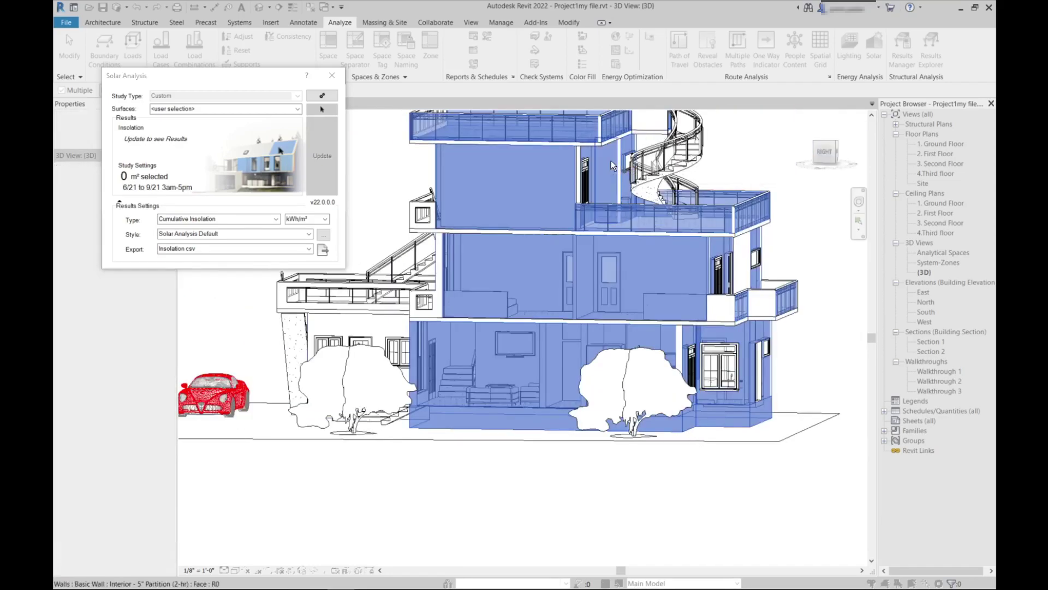
pyautogui.scroll(1, 699, 310)
pyautogui.scroll(-4, 699, 309)
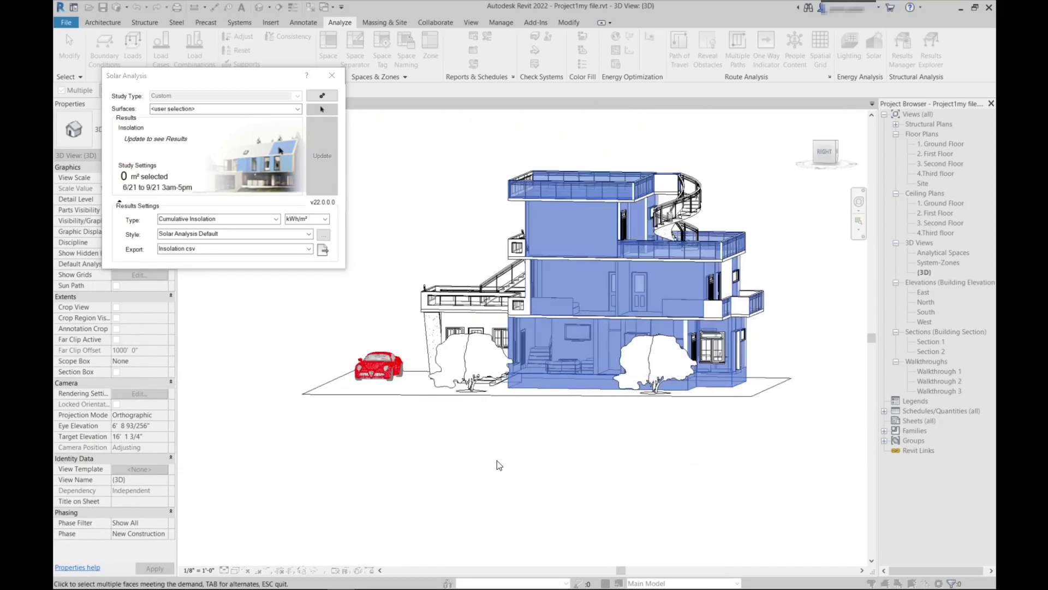
pyautogui.scroll(2, 482, 370)
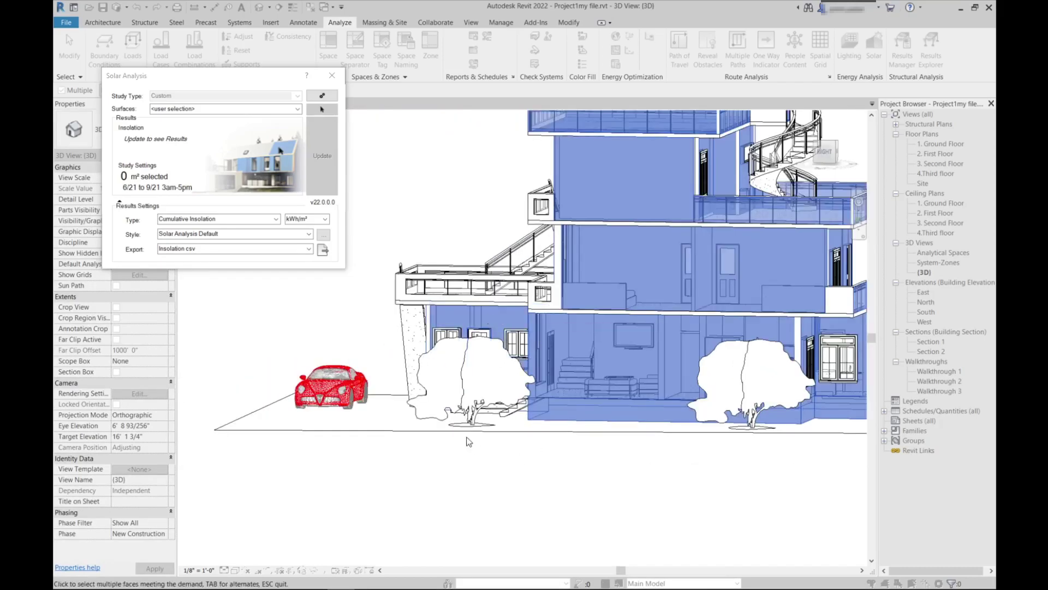
pyautogui.keyDown('shift'); pyautogui.moveTo(428, 451); pyautogui.dragTo(682, 458, button='middle'); pyautogui.keyUp('shift')
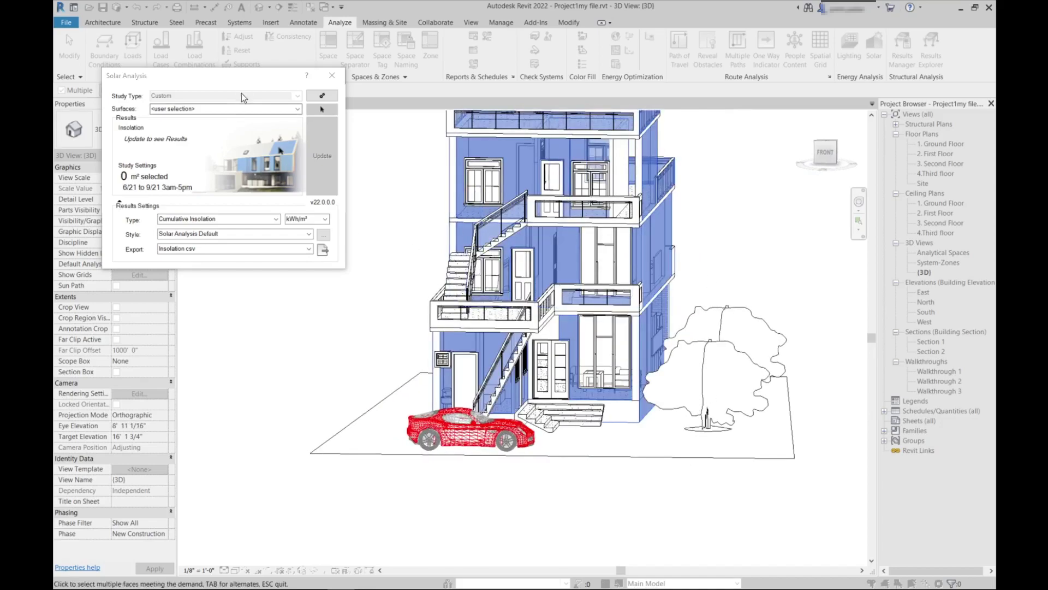
pyautogui.moveTo(234, 82); pyautogui.dragTo(686, 57)
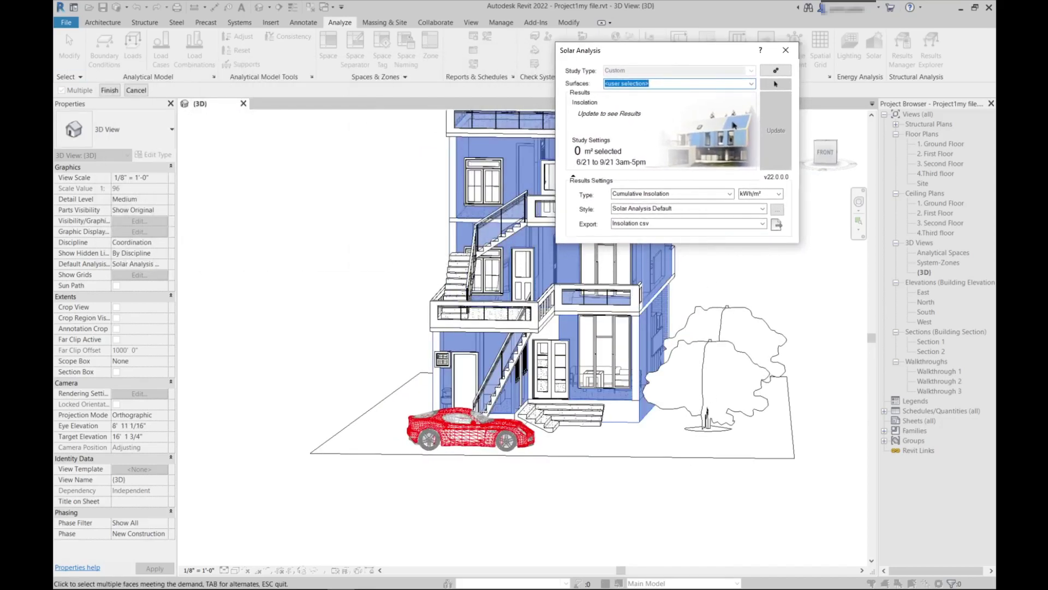
# - Finish picking surfaces, giving 452 m² selected, and move the Solar Analysis dialog aside
pyautogui.click(107, 92)
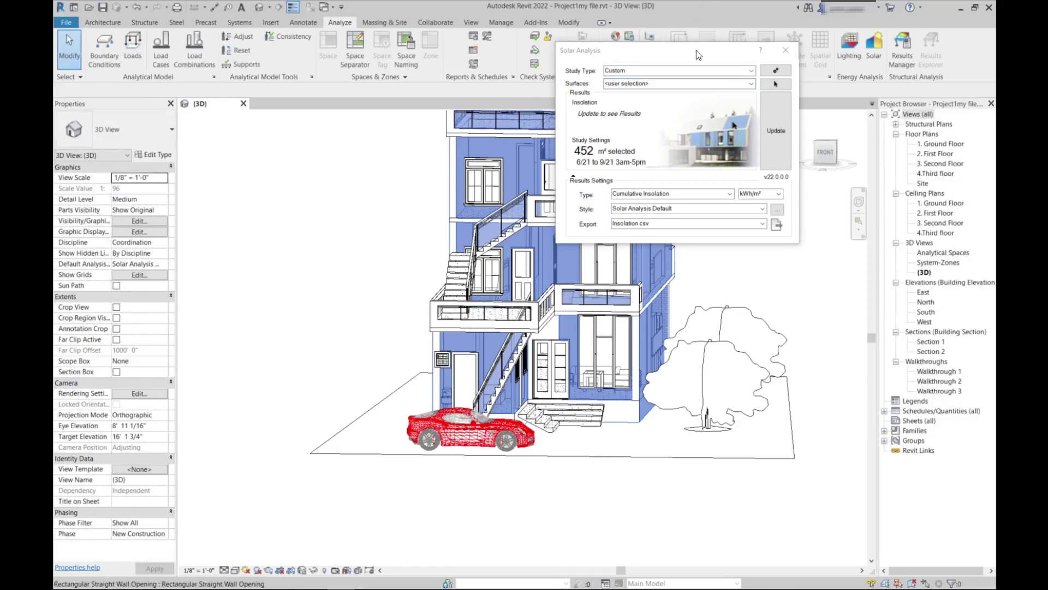
pyautogui.moveTo(696, 50); pyautogui.dragTo(400, 106)
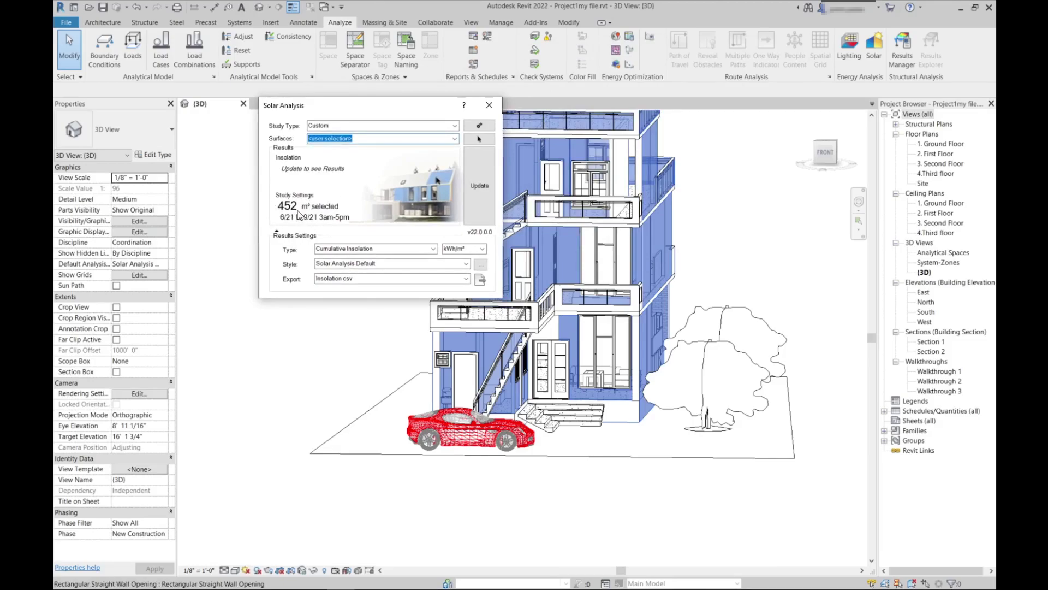
pyautogui.moveTo(395, 110); pyautogui.dragTo(293, 103)
pyautogui.scroll(-2, 732, 253)
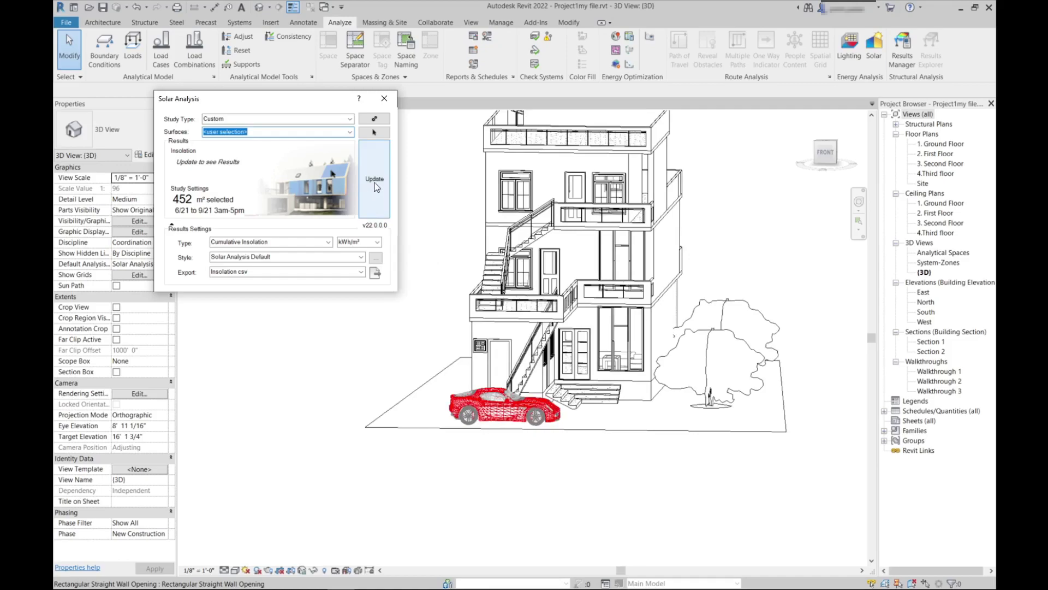
# - Run the Cumulative Insolation update and orbit to view the house from above
pyautogui.click(375, 184)
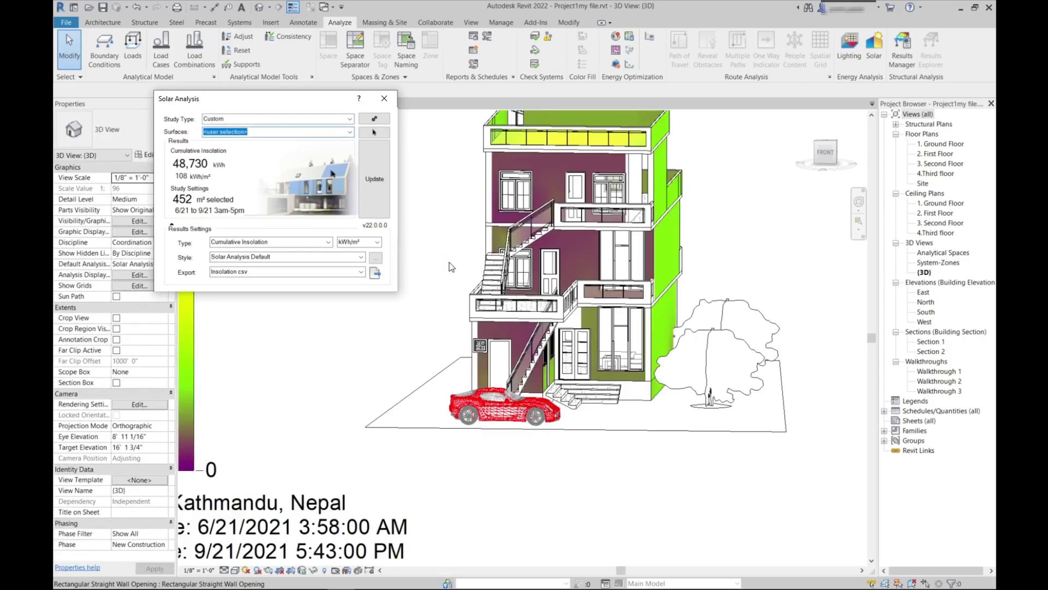
pyautogui.moveTo(253, 103); pyautogui.dragTo(188, 35)
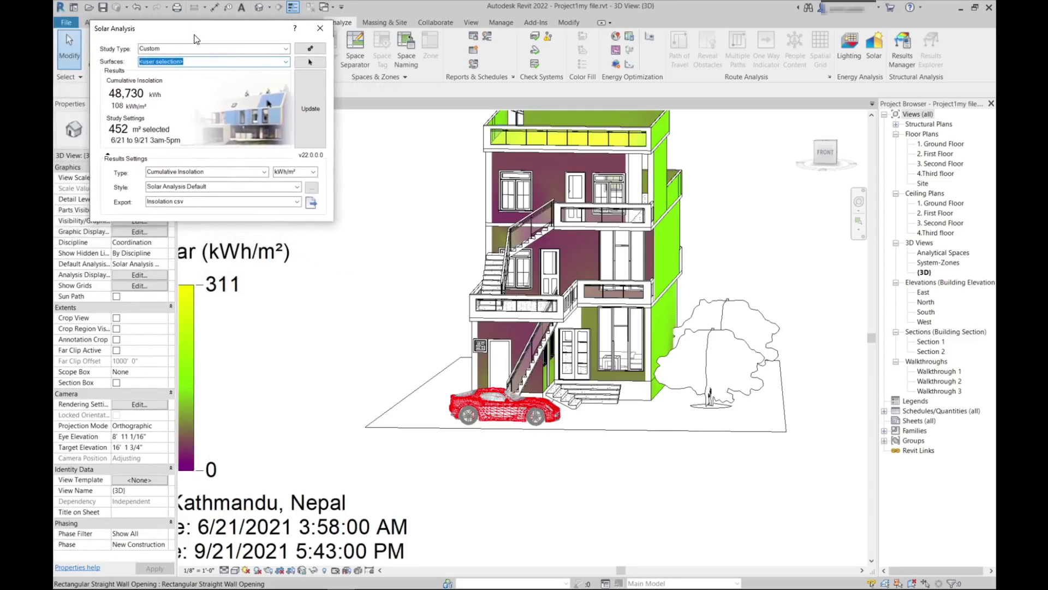
pyautogui.scroll(1, 623, 332)
pyautogui.scroll(-5, 620, 330)
pyautogui.scroll(1, 621, 331)
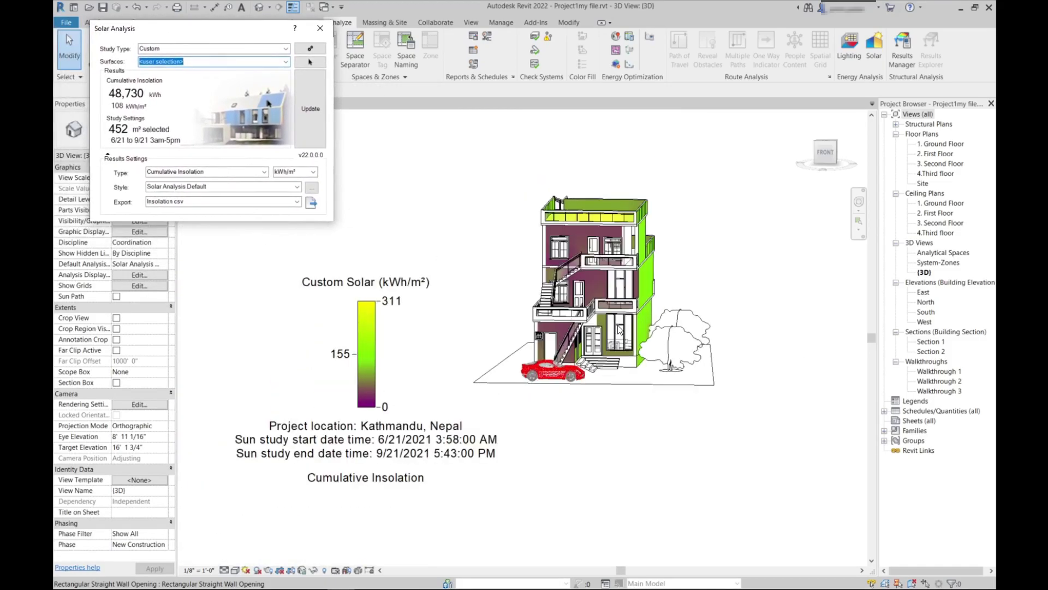
pyautogui.keyDown('shift'); pyautogui.moveTo(740, 372); pyautogui.dragTo(729, 432, button='middle'); pyautogui.keyUp('shift')
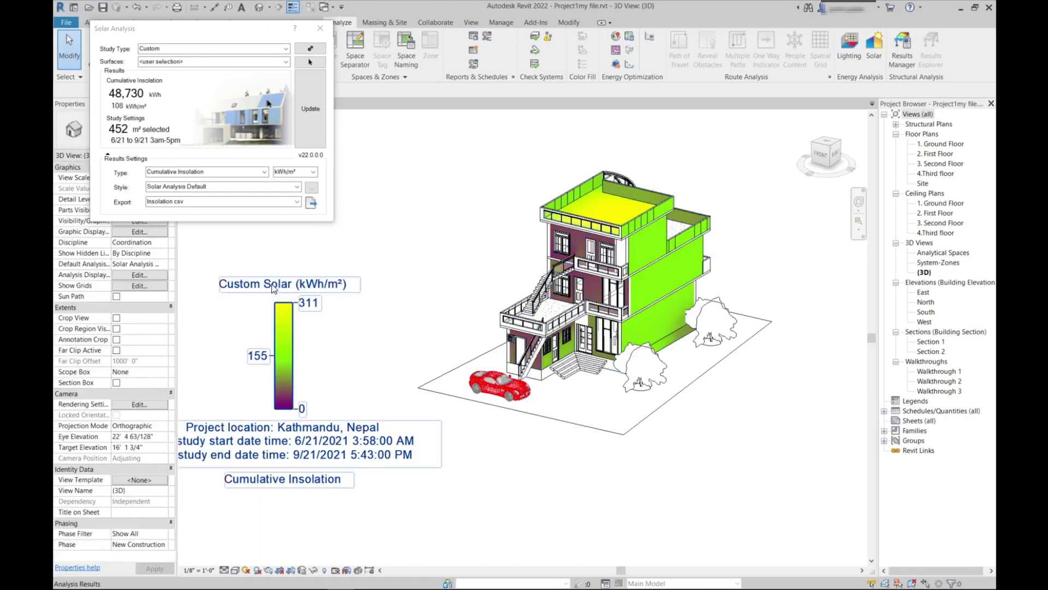
# - Move the Custom Solar legend up and to the right, beside the house
pyautogui.click(309, 284)
pyautogui.moveTo(280, 280); pyautogui.dragTo(409, 160)
pyautogui.scroll(3, 440, 294)
pyautogui.scroll(-3, 431, 286)
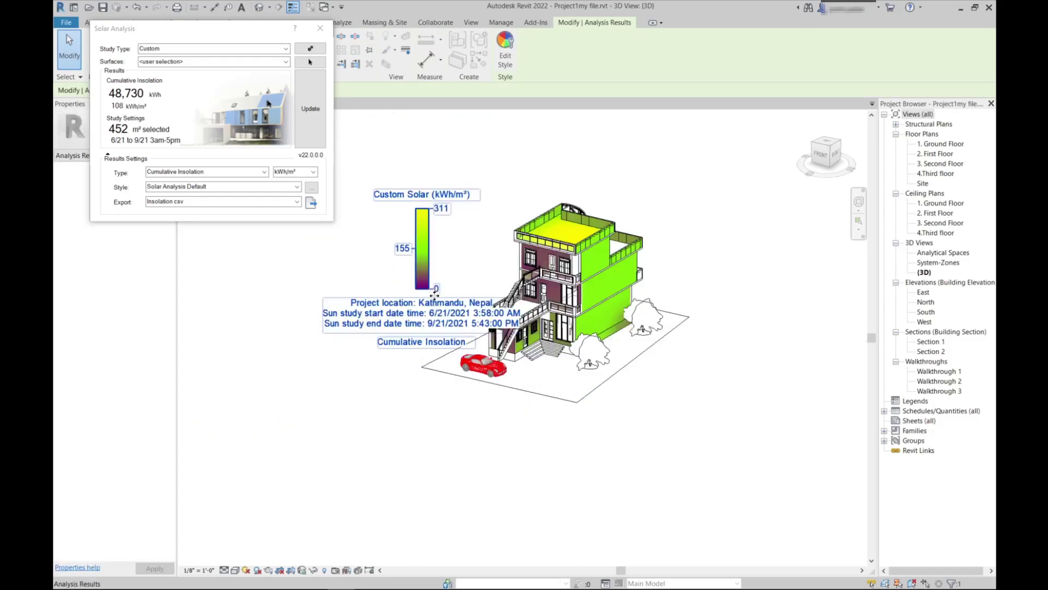
pyautogui.scroll(2, 414, 271)
pyautogui.scroll(-3, 404, 240)
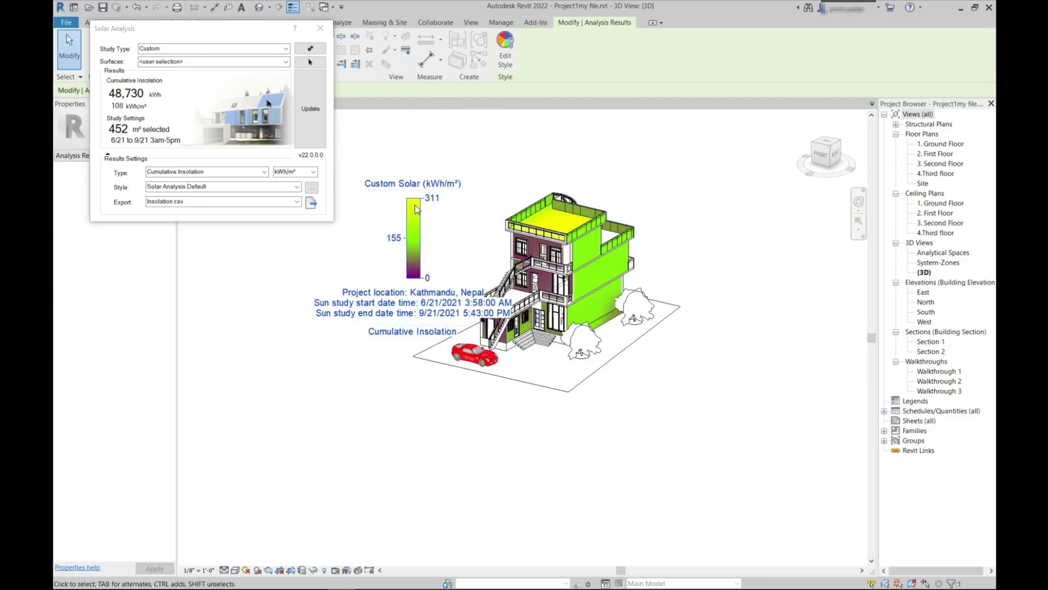
pyautogui.press('Escape')
pyautogui.moveTo(414, 205); pyautogui.dragTo(726, 171)
pyautogui.scroll(-2, 326, 328)
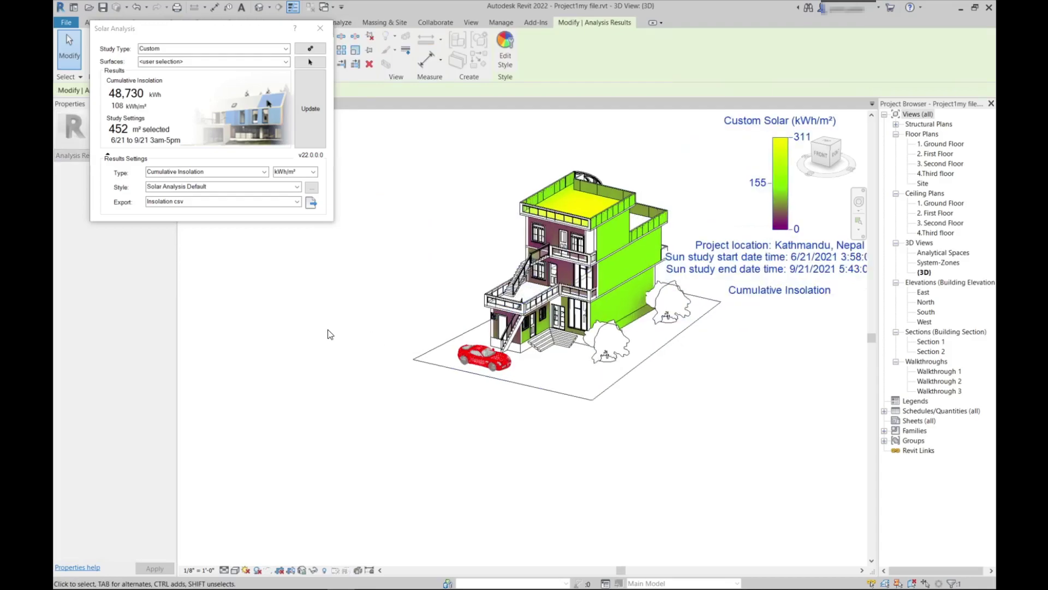
pyautogui.click(325, 328)
pyautogui.scroll(-2, 325, 329)
pyautogui.scroll(2, 741, 172)
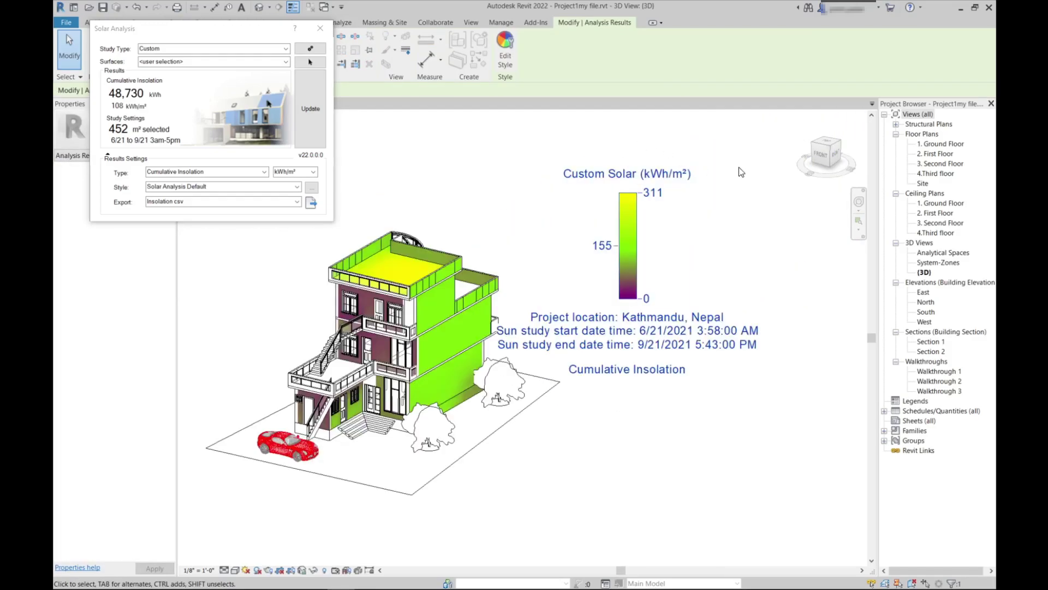
# - In the analysis style's colour mapping, set the middle colour to Red and the minimum to Blue
pyautogui.press('Escape')
pyautogui.click(628, 203)
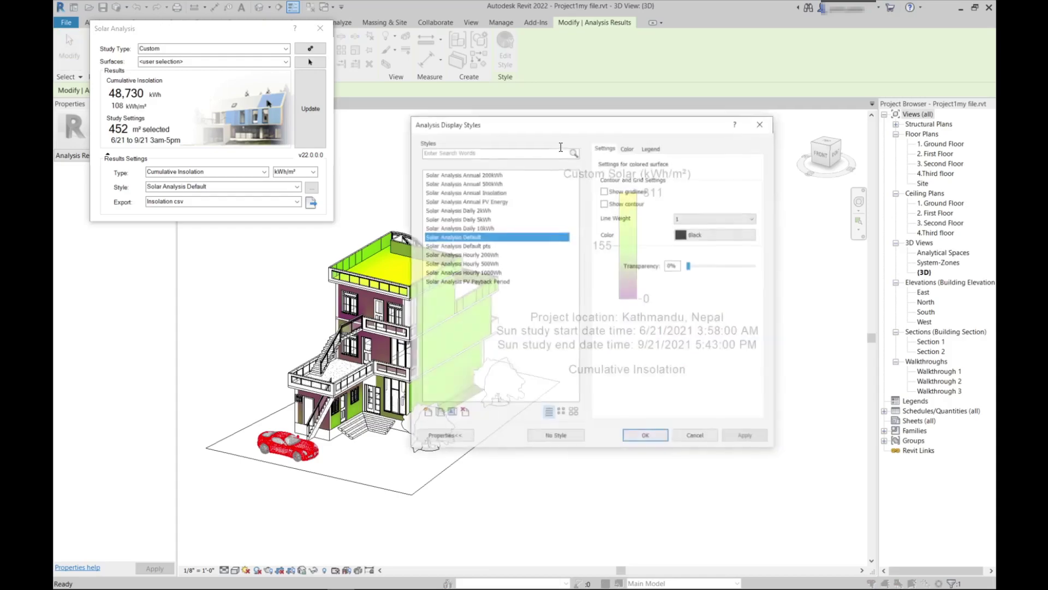
pyautogui.click(628, 147)
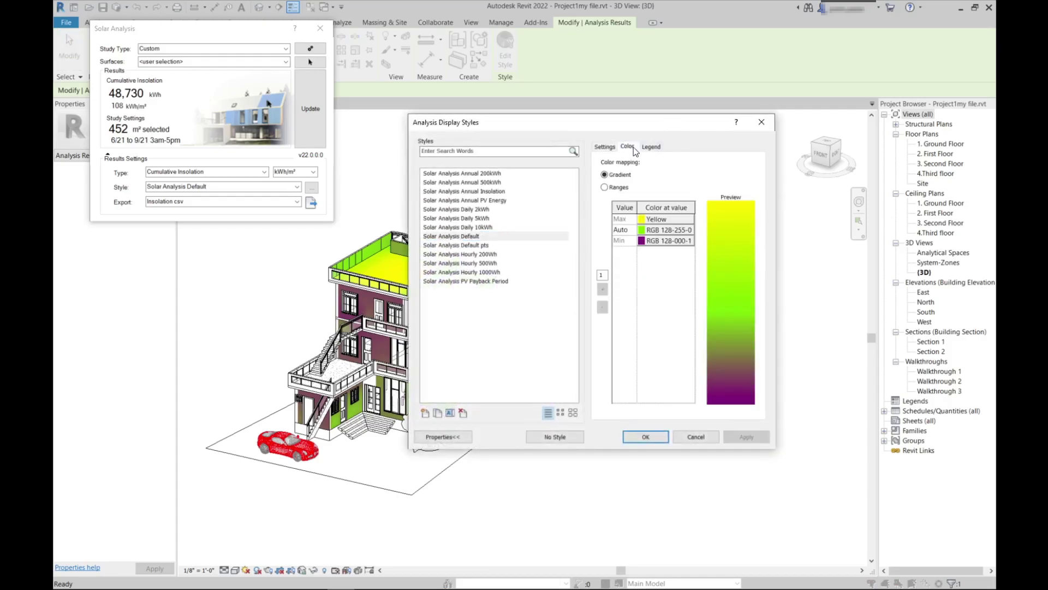
pyautogui.click(657, 229)
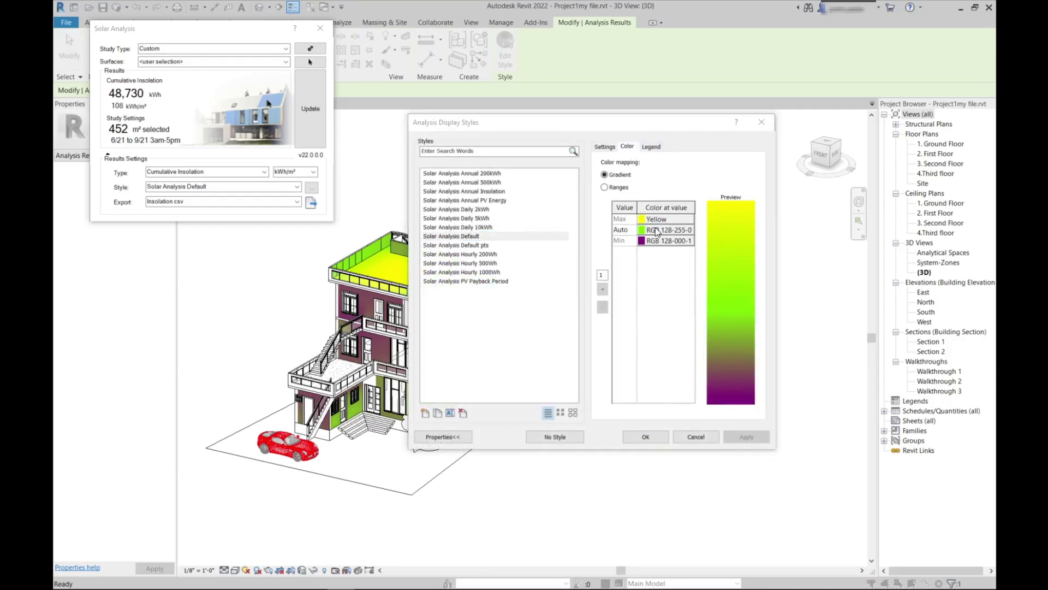
pyautogui.click(482, 219)
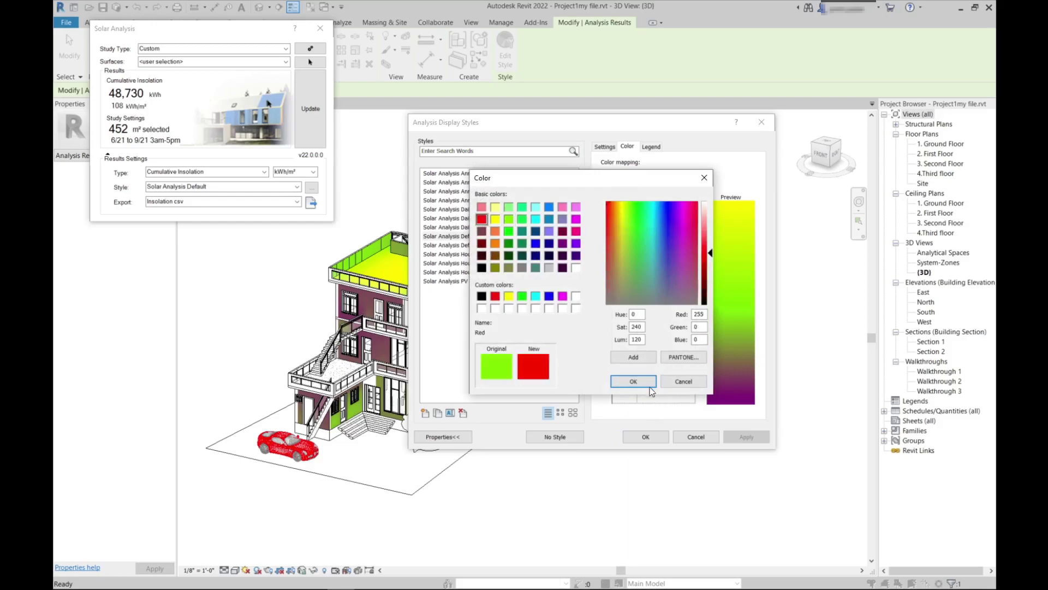
pyautogui.click(634, 382)
pyautogui.click(656, 241)
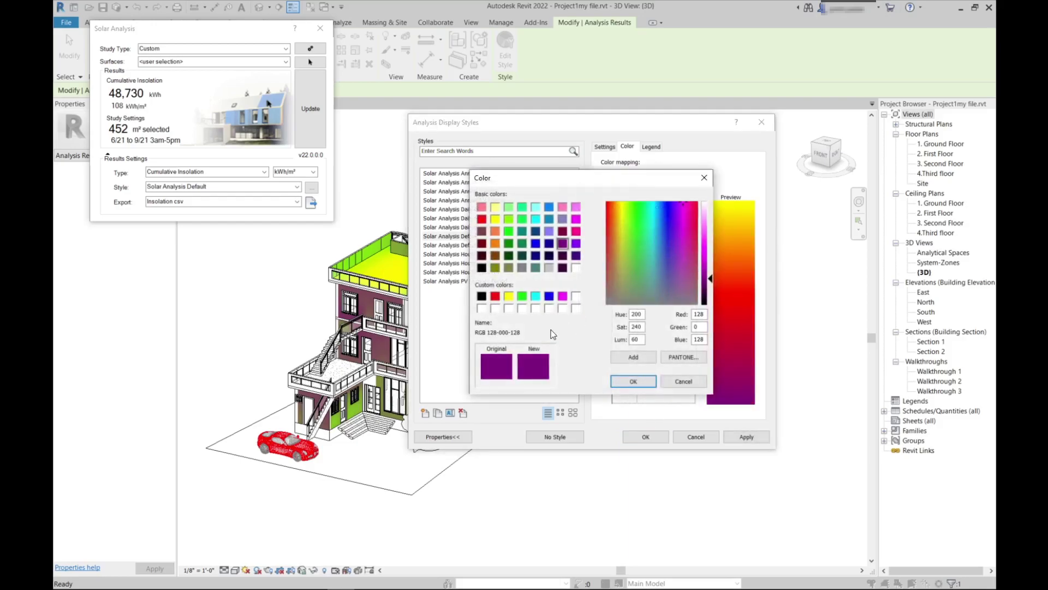
pyautogui.click(550, 297)
pyautogui.click(641, 379)
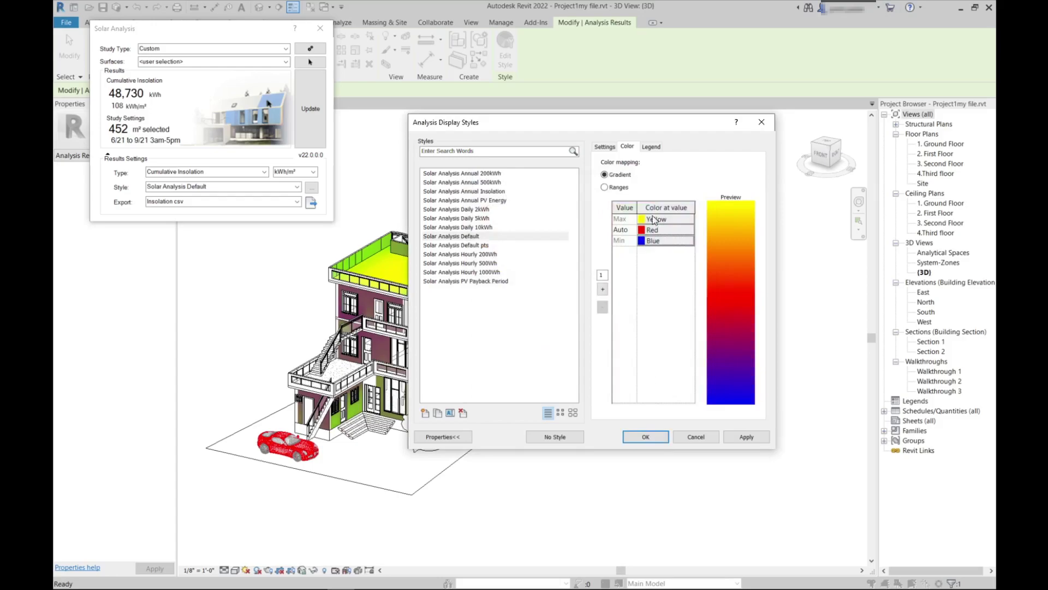
# - Set legend heading and body text to 3/32" Arial, then apply and confirm the style
pyautogui.click(651, 146)
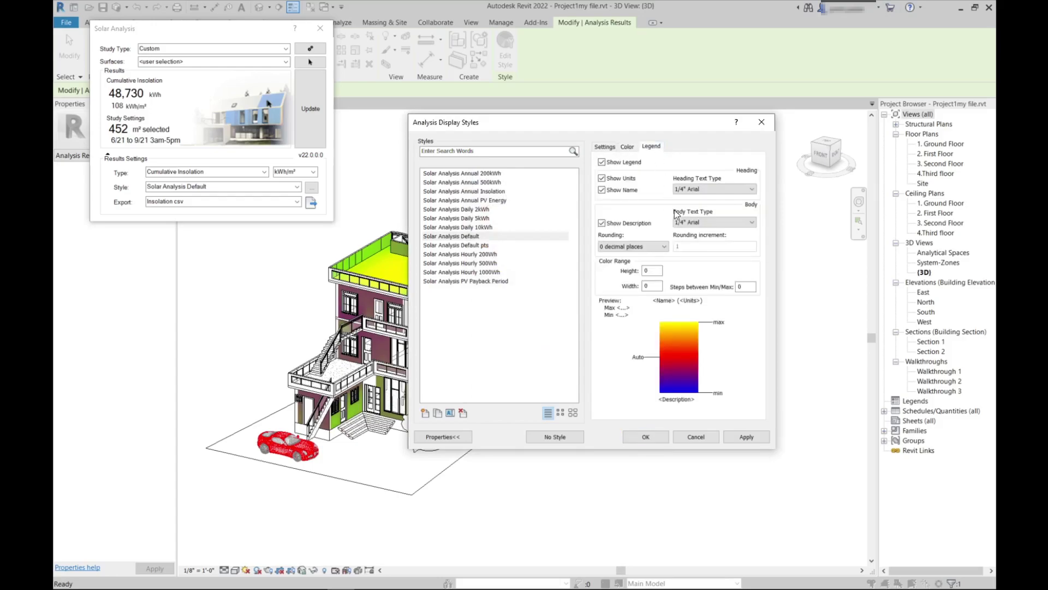
pyautogui.click(729, 188)
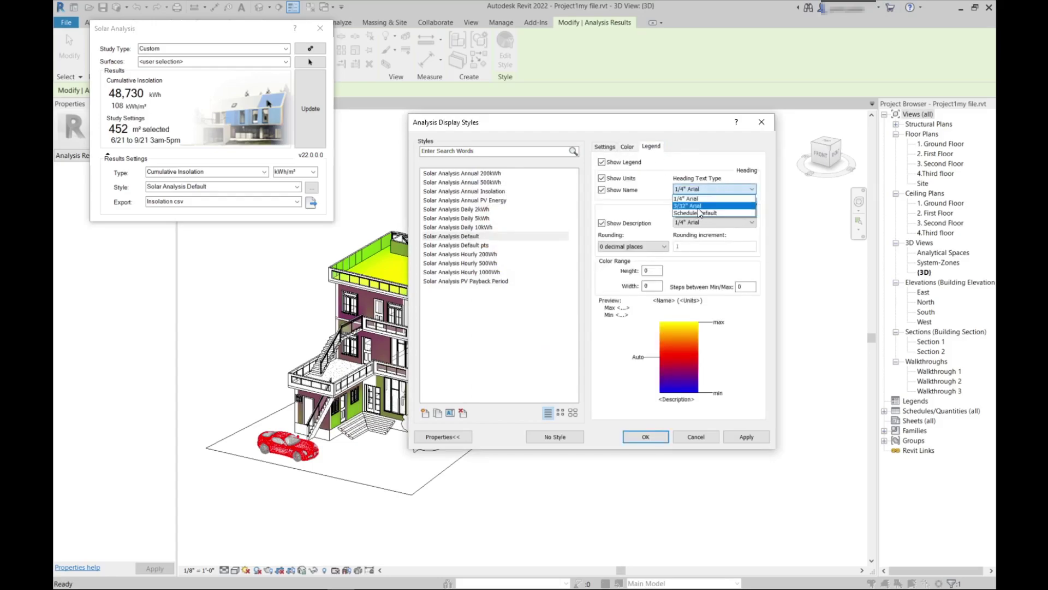
pyautogui.click(698, 206)
pyautogui.click(713, 222)
pyautogui.click(697, 240)
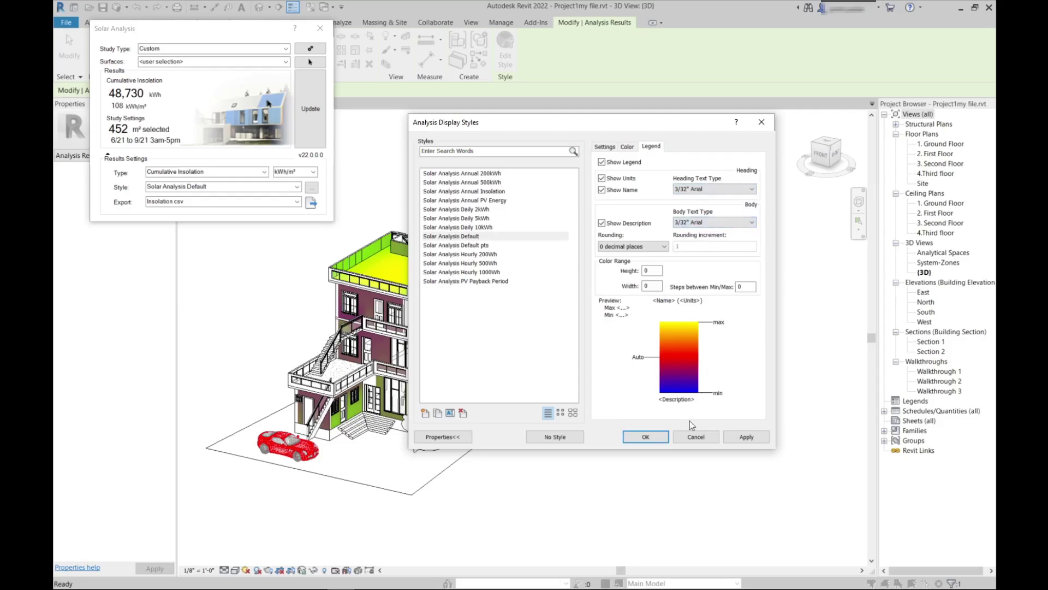
pyautogui.click(746, 437)
pyautogui.click(645, 436)
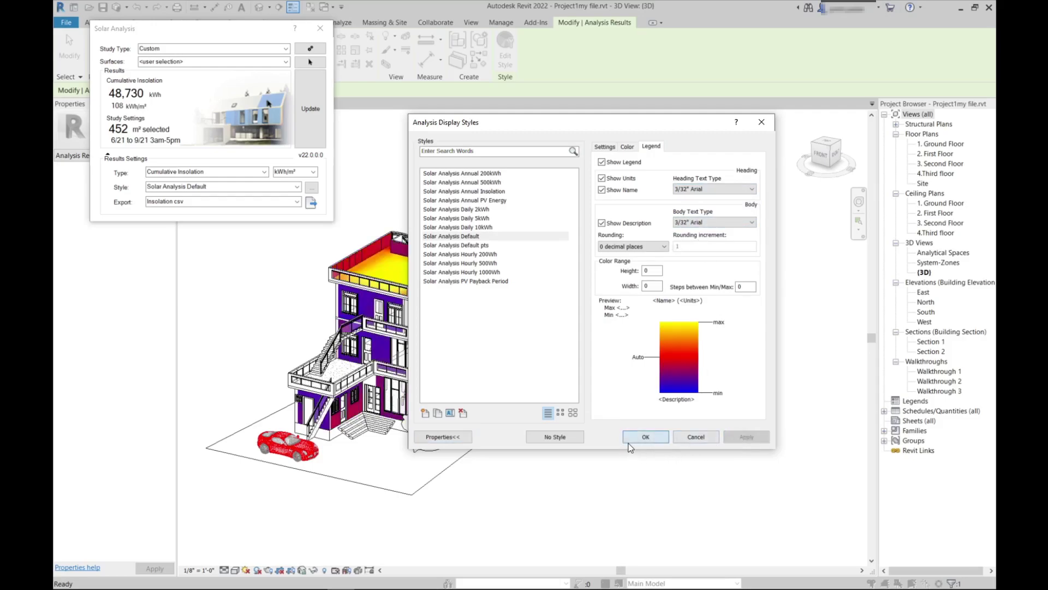
pyautogui.click(648, 317)
# - Orbit to a flatter angle, place the legend beside the house, and close Solar Analysis settings
pyautogui.scroll(3, 609, 339)
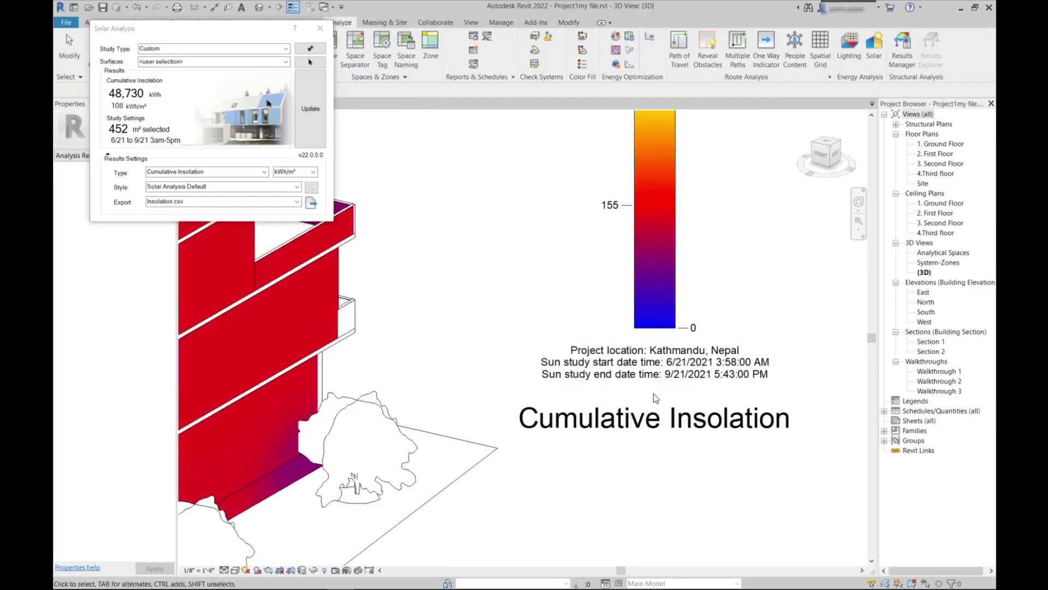
pyautogui.scroll(-4, 660, 352)
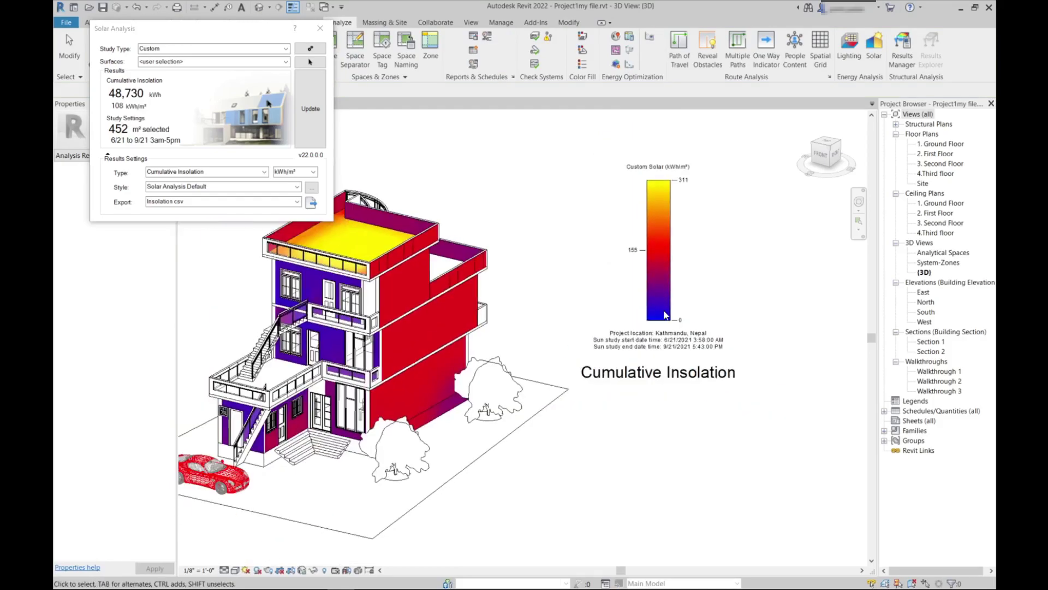
pyautogui.scroll(-1, 668, 322)
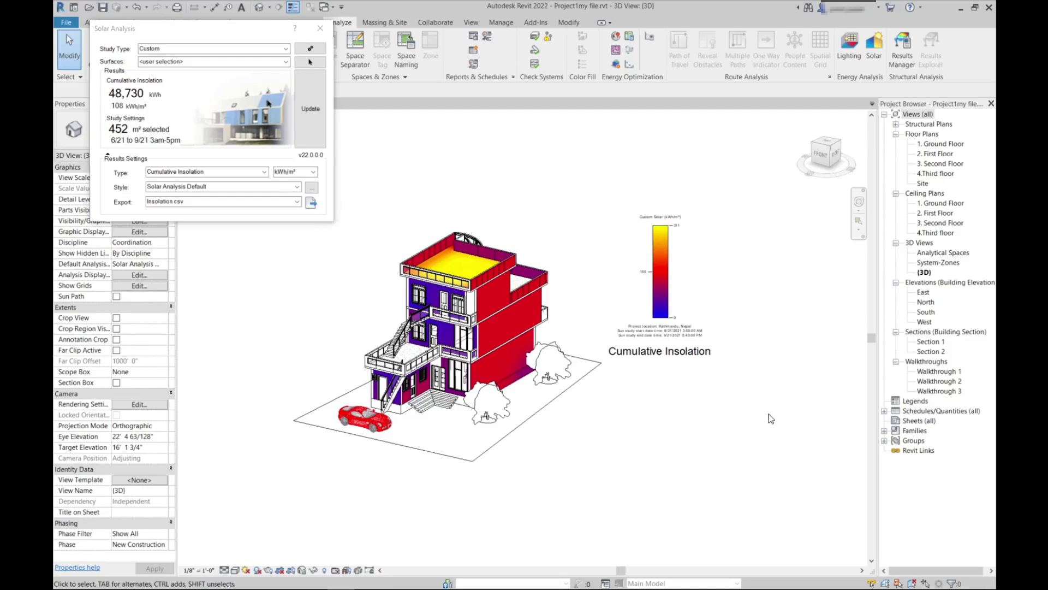
pyautogui.scroll(-1, 769, 414)
pyautogui.scroll(1, 693, 433)
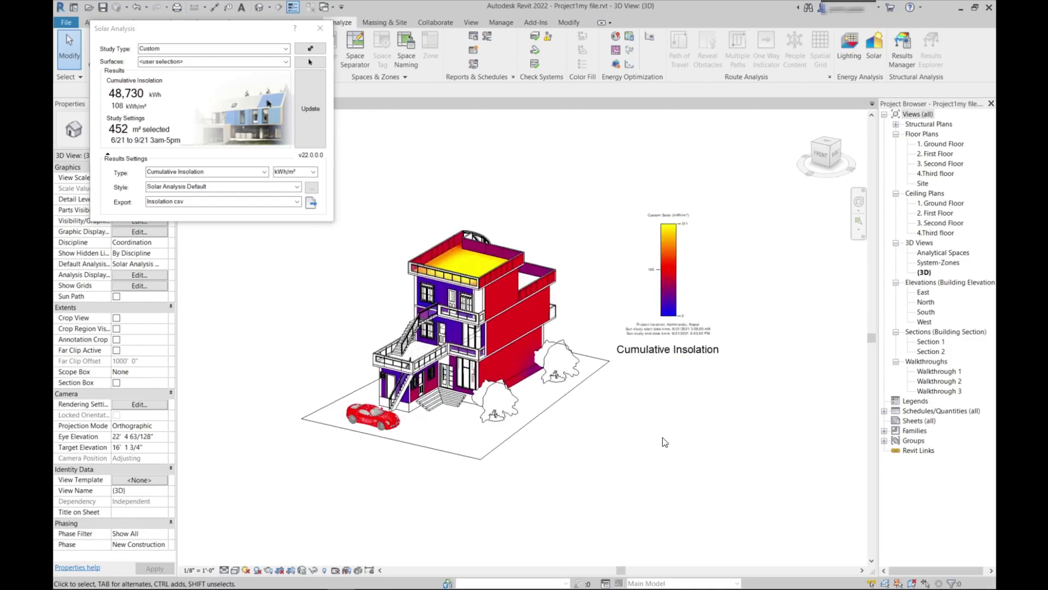
pyautogui.keyDown('shift'); pyautogui.moveTo(631, 444); pyautogui.dragTo(655, 288, button='middle'); pyautogui.keyUp('shift')
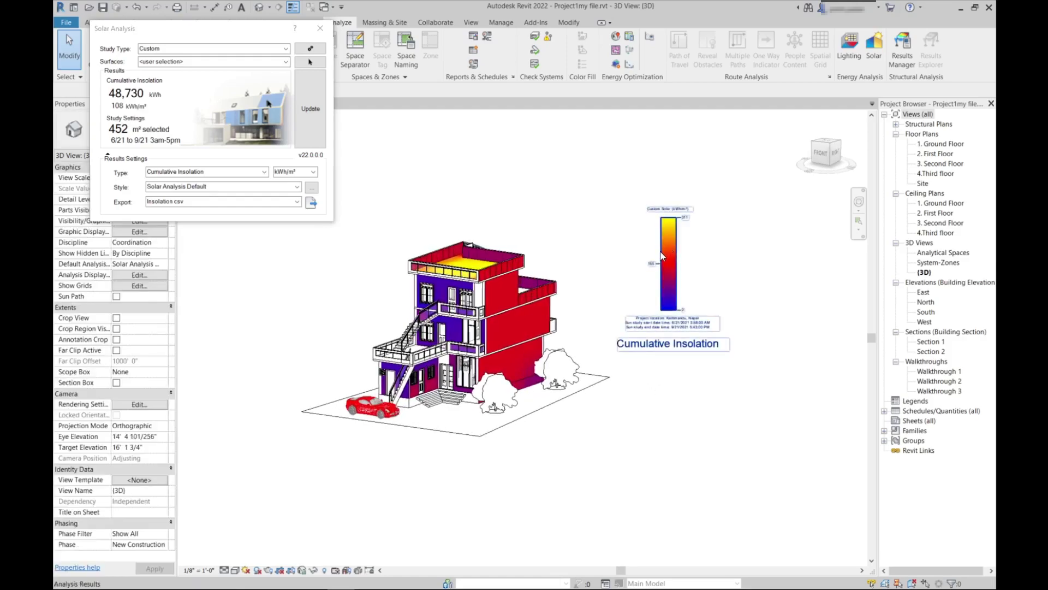
pyautogui.click(670, 242)
pyautogui.press('Escape')
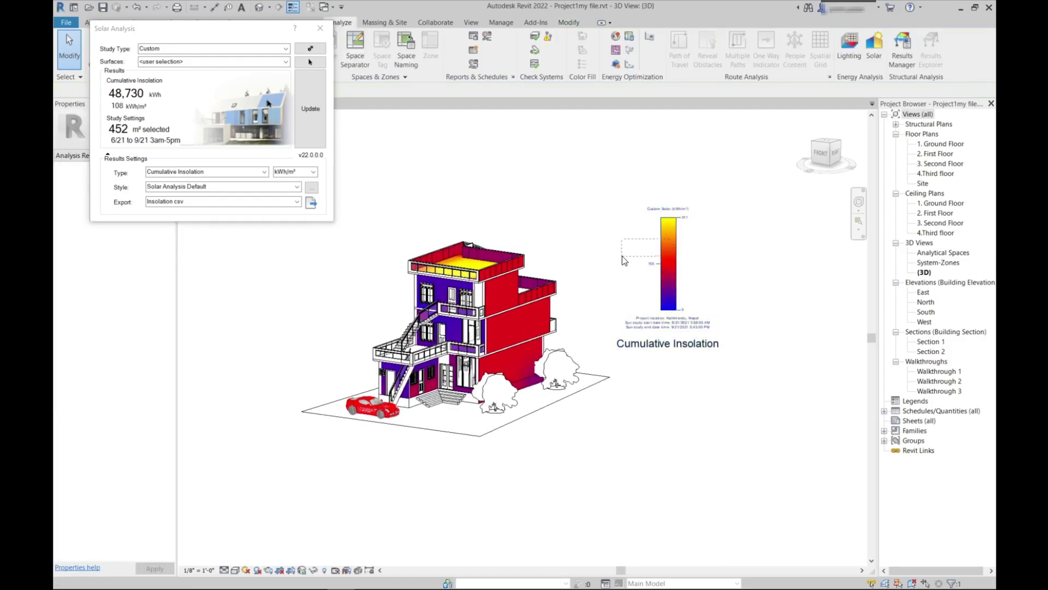
pyautogui.moveTo(665, 209); pyautogui.dragTo(631, 223)
pyautogui.click(749, 356)
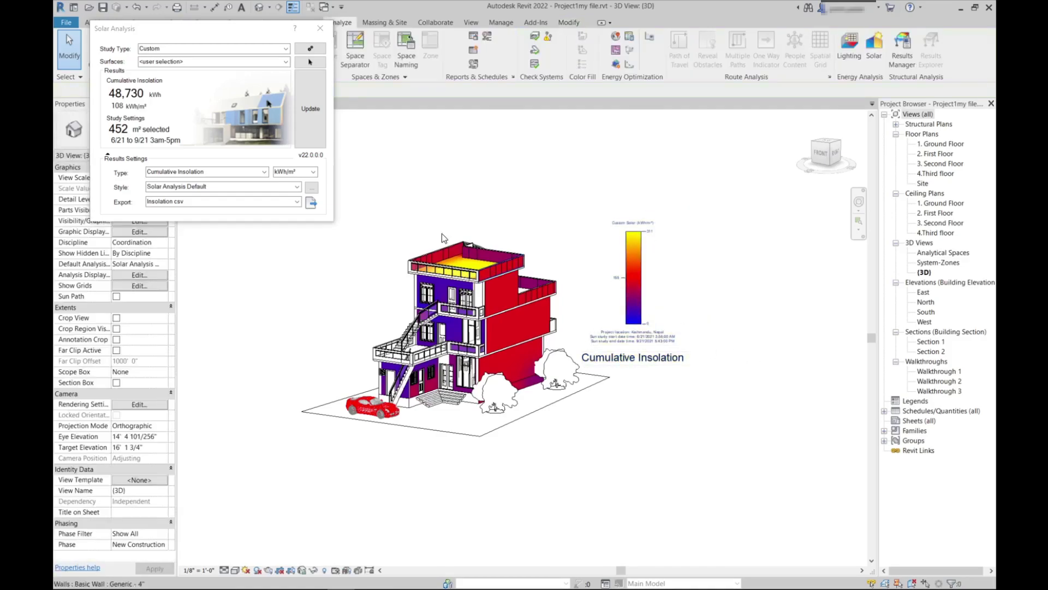
pyautogui.click(319, 31)
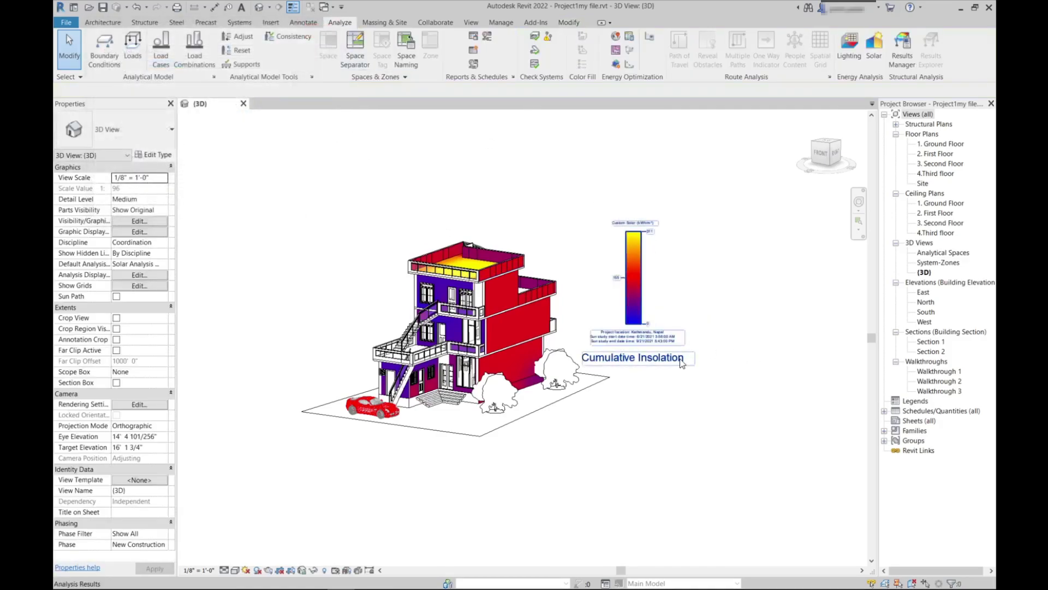
pyautogui.scroll(3, 674, 309)
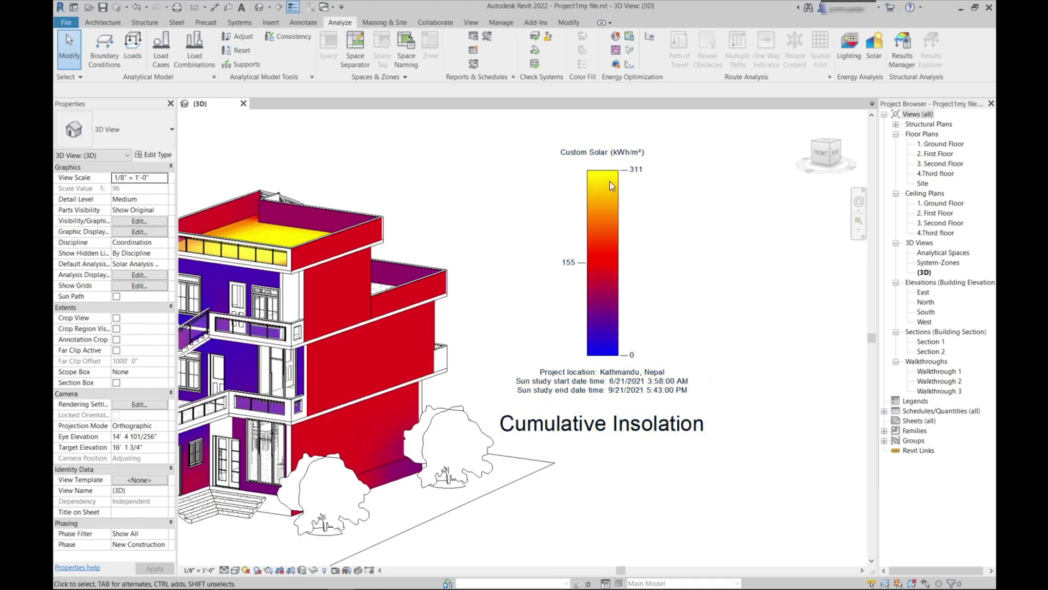
pyautogui.press('z')
pyautogui.press('f')
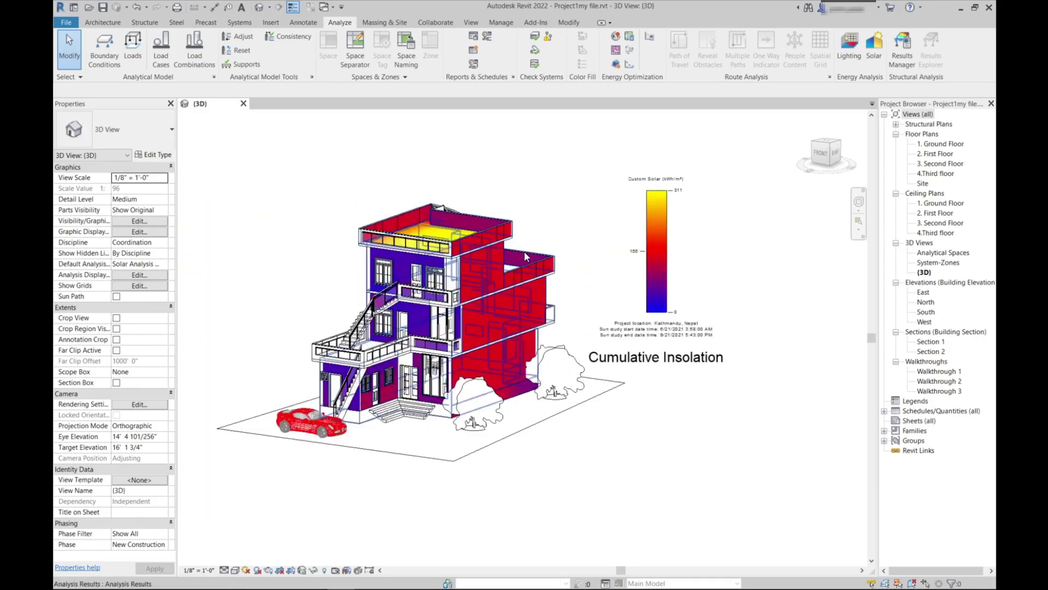
pyautogui.keyDown('shift'); pyautogui.moveTo(524, 251); pyautogui.dragTo(431, 246, button='middle'); pyautogui.keyUp('shift')
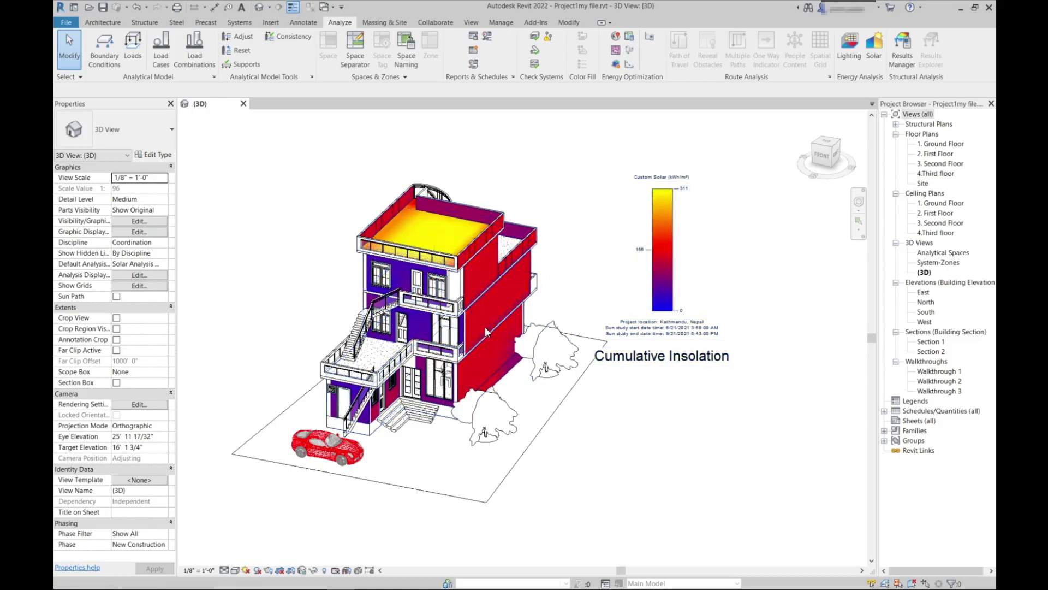
pyautogui.keyDown('shift'); pyautogui.moveTo(279, 295); pyautogui.dragTo(371, 335, button='middle'); pyautogui.keyUp('shift')
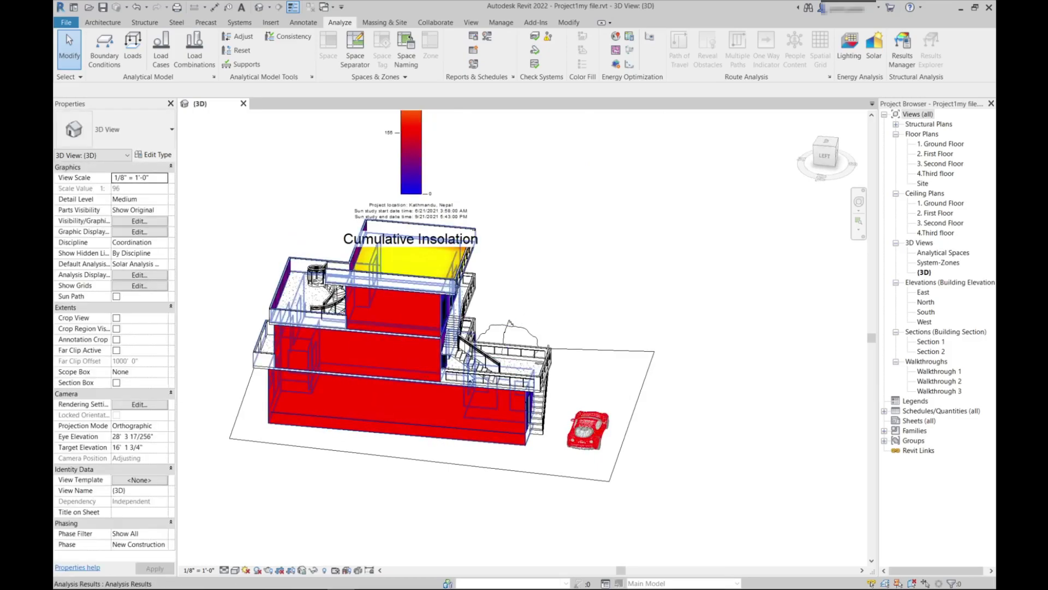
pyautogui.keyDown('shift'); pyautogui.moveTo(777, 428); pyautogui.dragTo(541, 375, button='middle'); pyautogui.keyUp('shift')
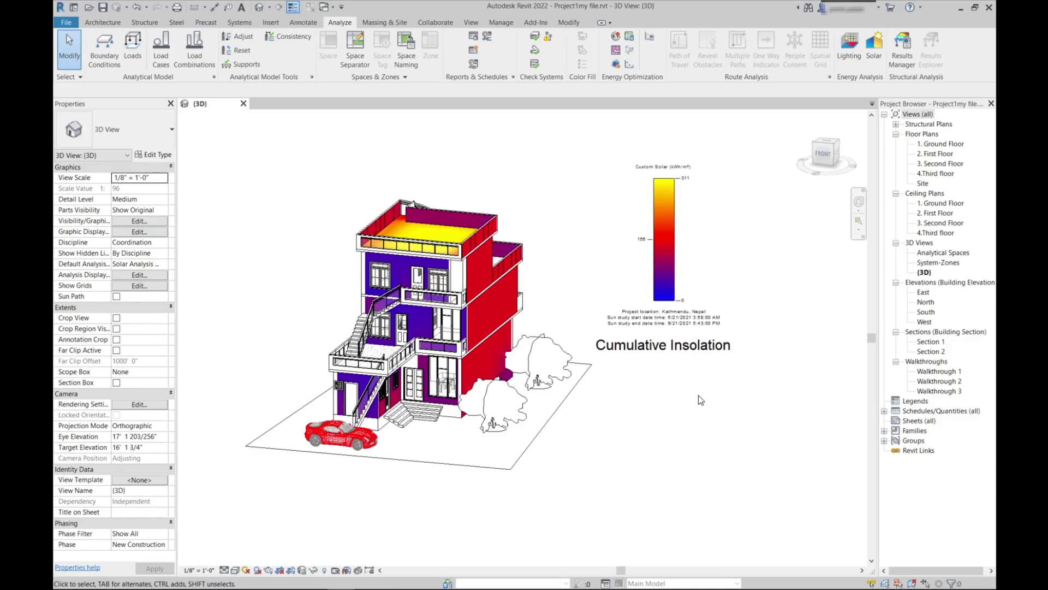
pyautogui.scroll(-2, 698, 401)
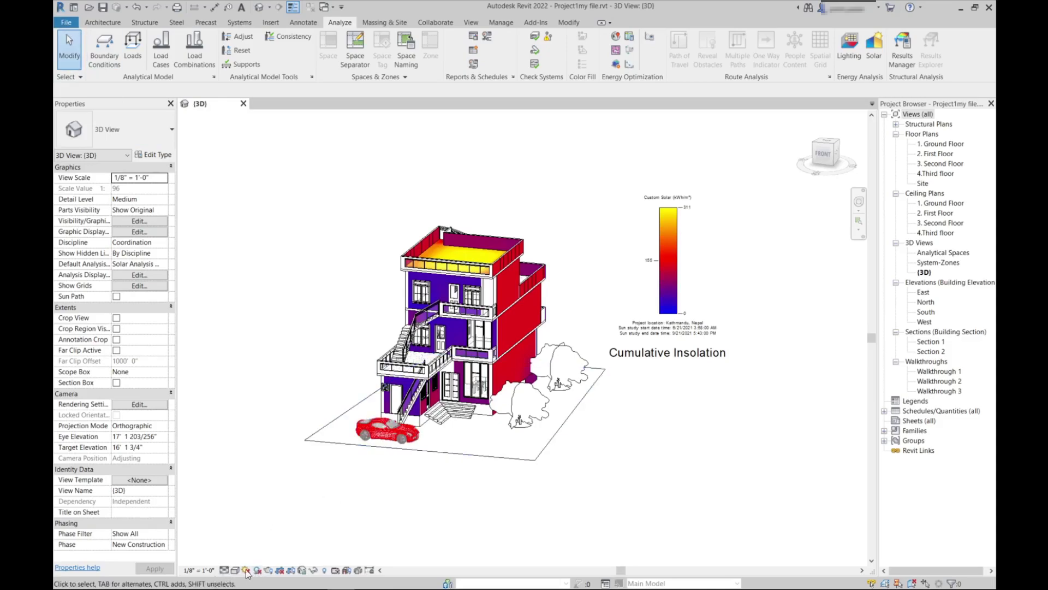
# - Enable Crop View and Show Crop Region, then fit the crop frame around house and legend
pyautogui.click(281, 570)
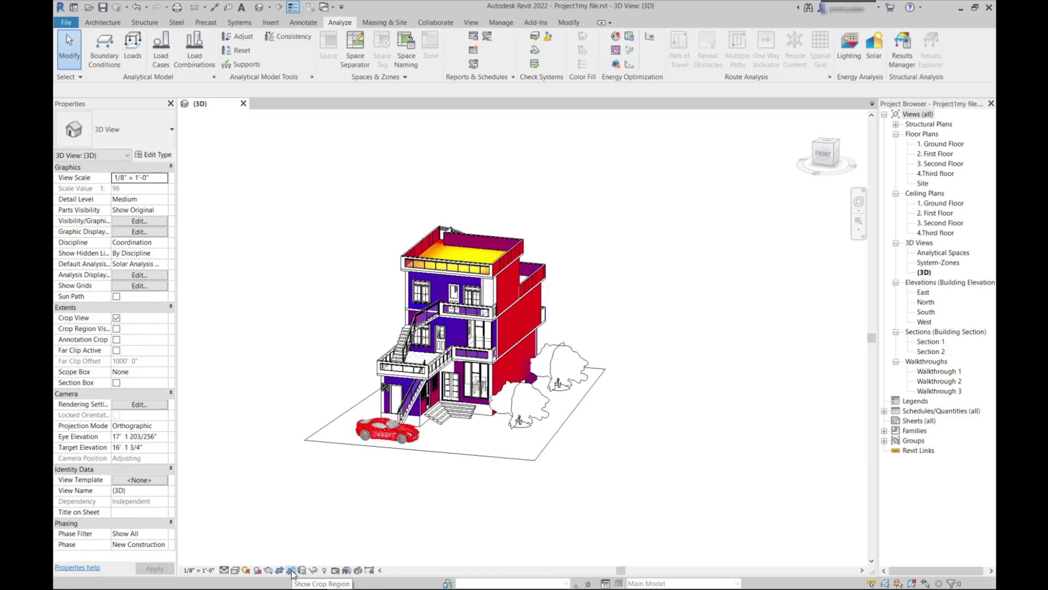
pyautogui.click(292, 571)
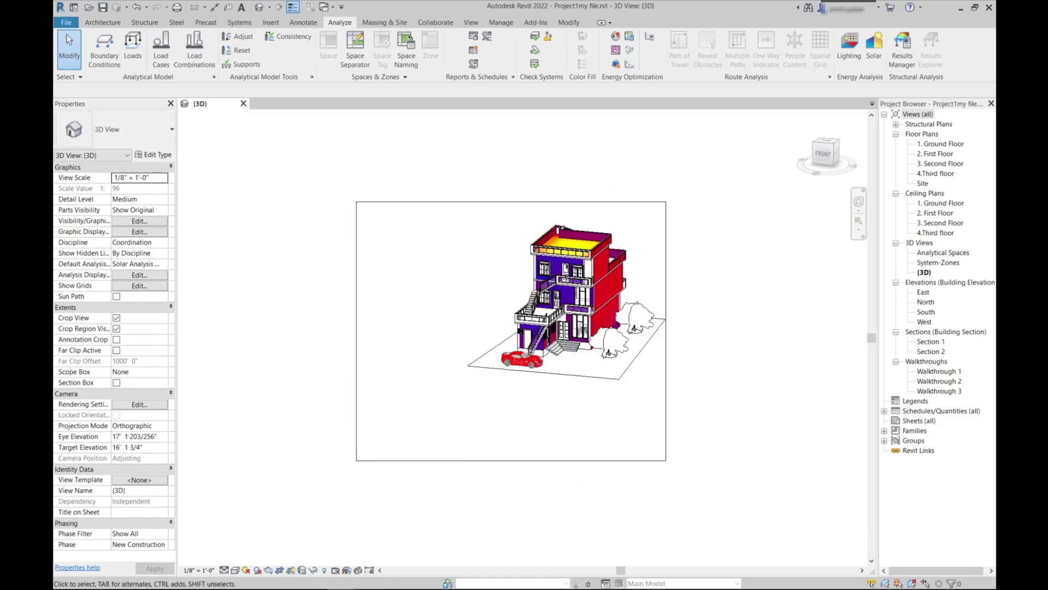
pyautogui.click(515, 201)
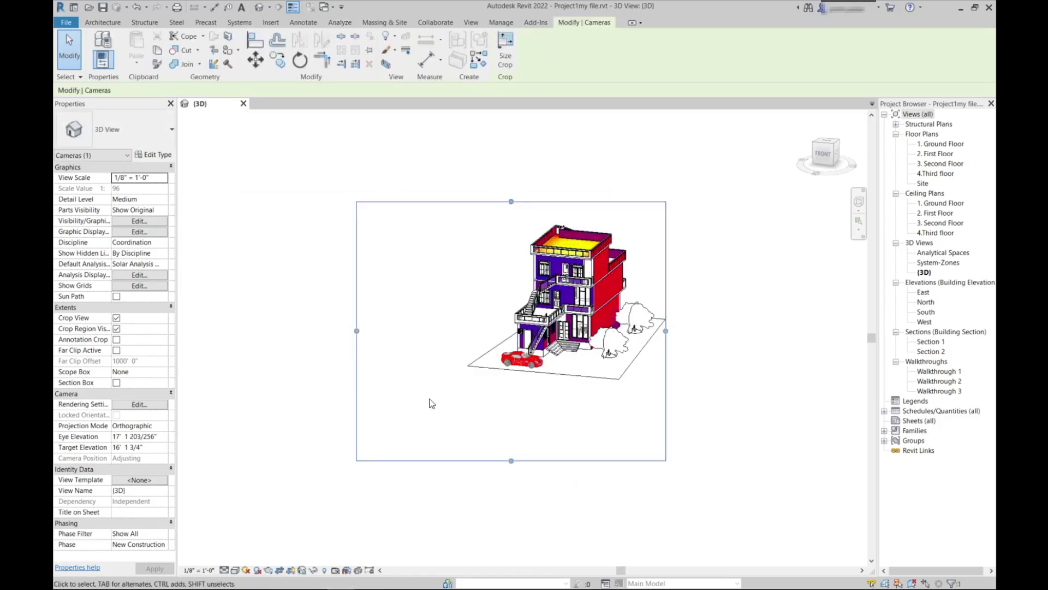
pyautogui.moveTo(356, 331); pyautogui.dragTo(461, 332)
pyautogui.moveTo(563, 460); pyautogui.dragTo(578, 389)
pyautogui.moveTo(563, 202); pyautogui.dragTo(563, 209)
pyautogui.scroll(2, 690, 277)
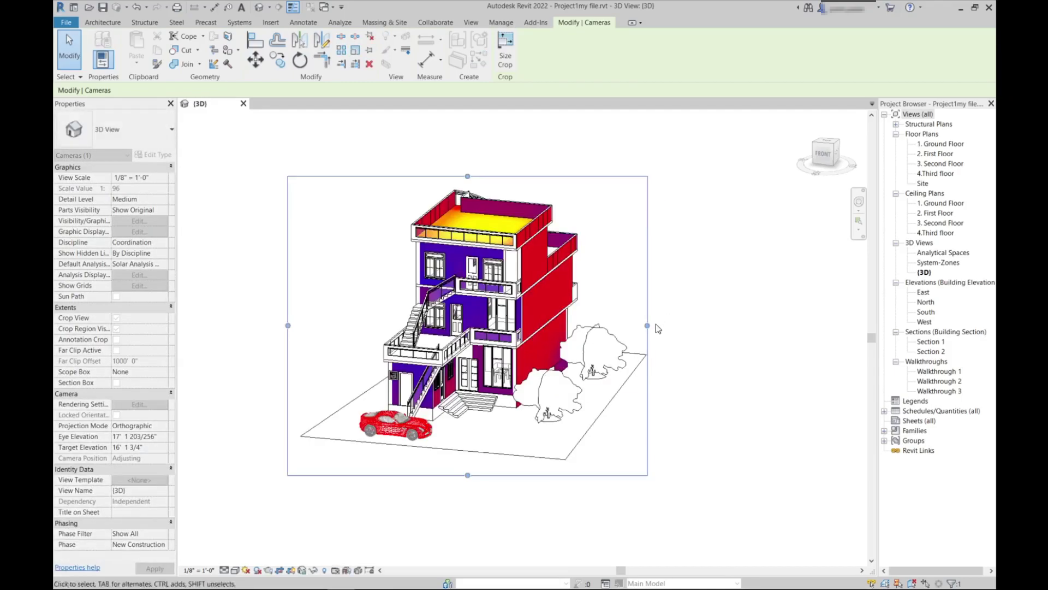
pyautogui.moveTo(648, 326); pyautogui.dragTo(826, 329)
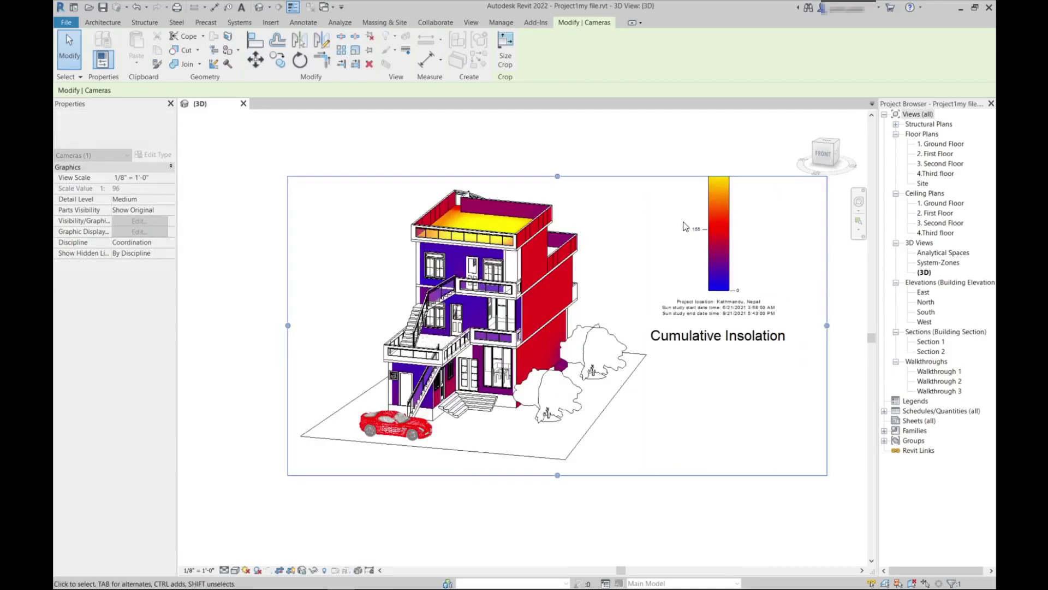
pyautogui.moveTo(557, 177); pyautogui.dragTo(558, 120)
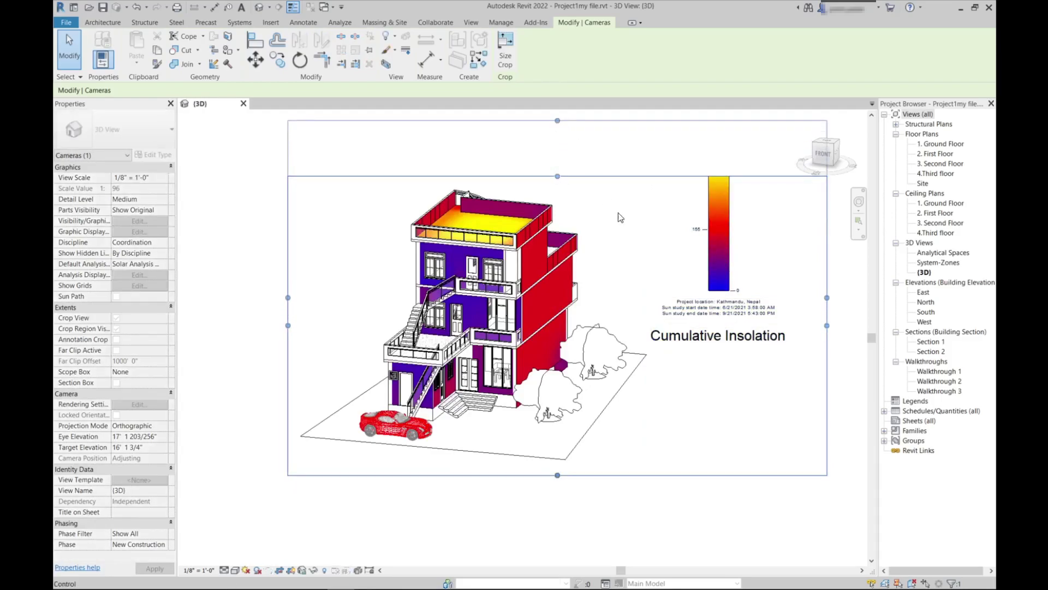
pyautogui.click(697, 234)
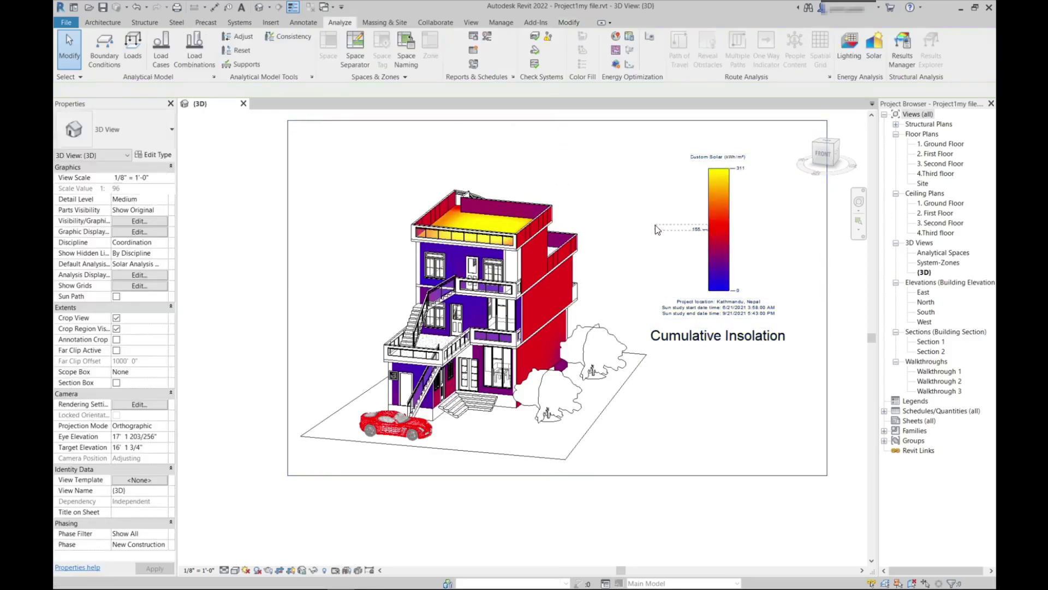
# - Shift the legend up-left inside the frame and pull the crop's right edge inward
pyautogui.click(721, 180)
pyautogui.moveTo(722, 191); pyautogui.dragTo(657, 167)
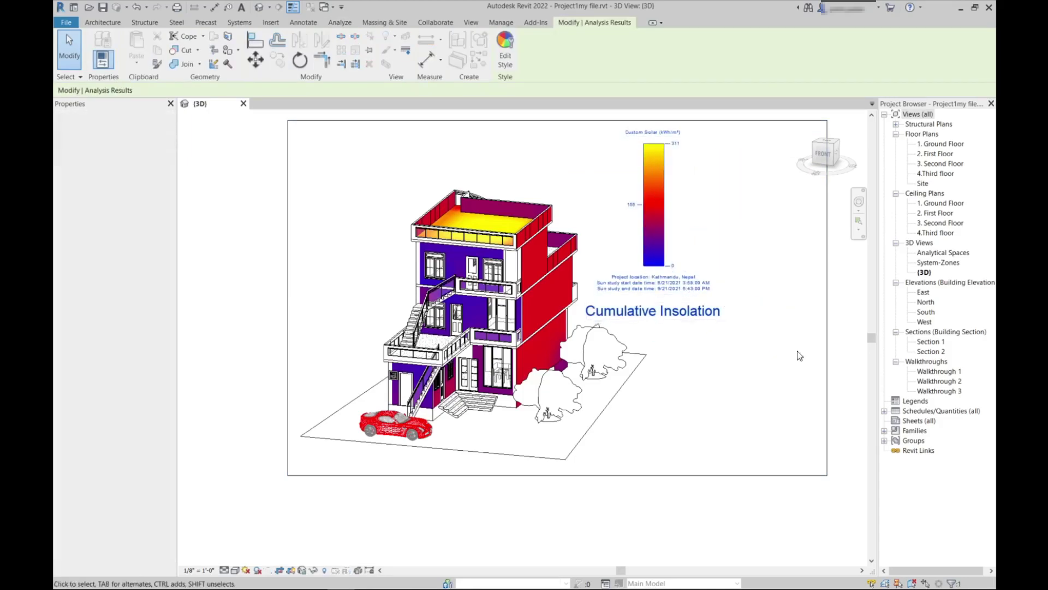
pyautogui.click(828, 316)
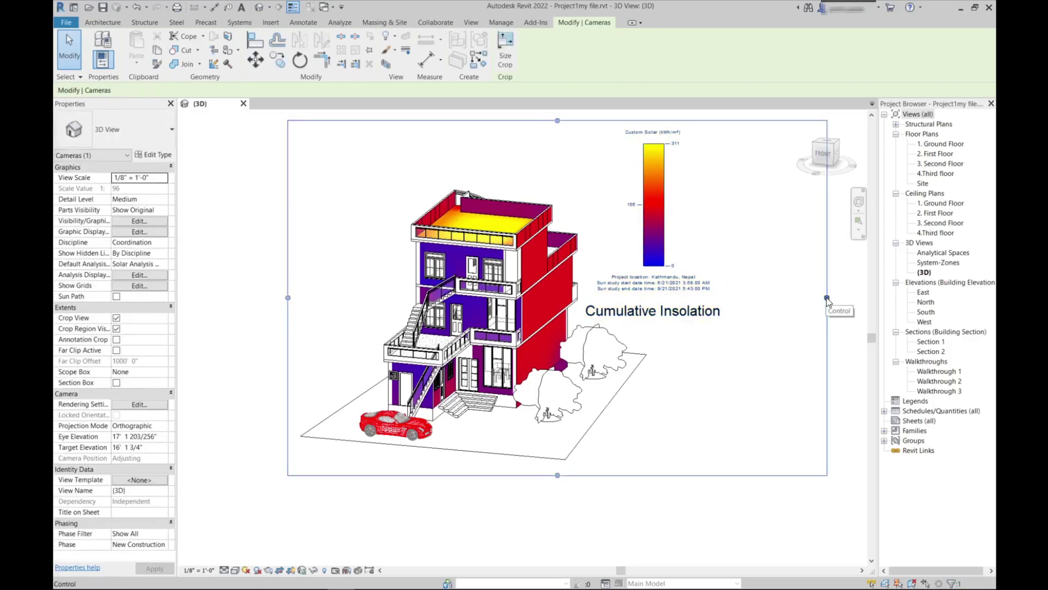
pyautogui.moveTo(827, 297); pyautogui.dragTo(737, 298)
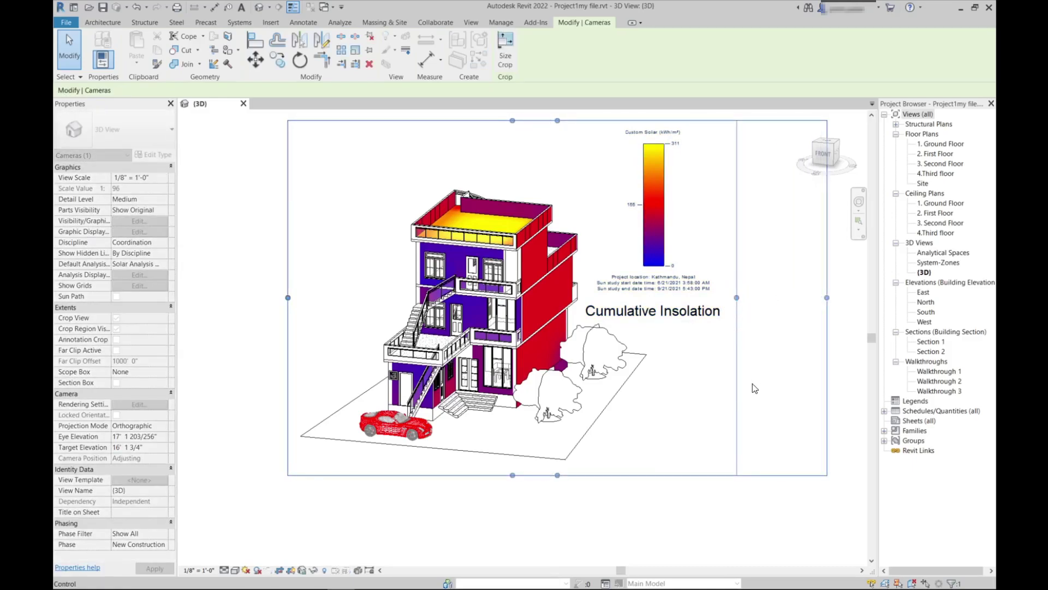
pyautogui.click(710, 495)
pyautogui.scroll(-1, 711, 424)
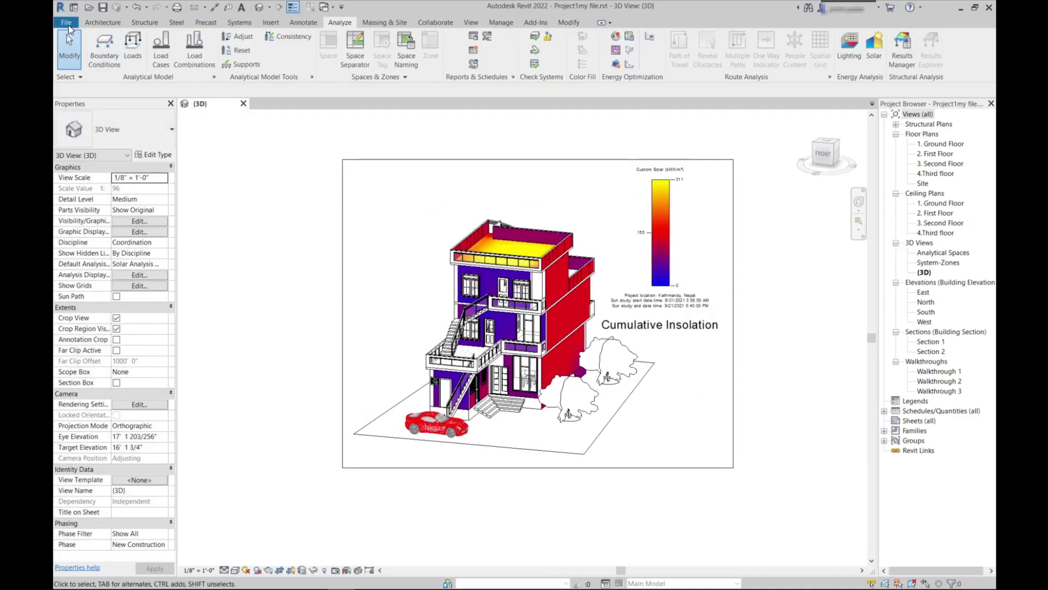
# - Open the Export Image settings via File > Export and set the fit size to 2500 pixels
pyautogui.click(66, 23)
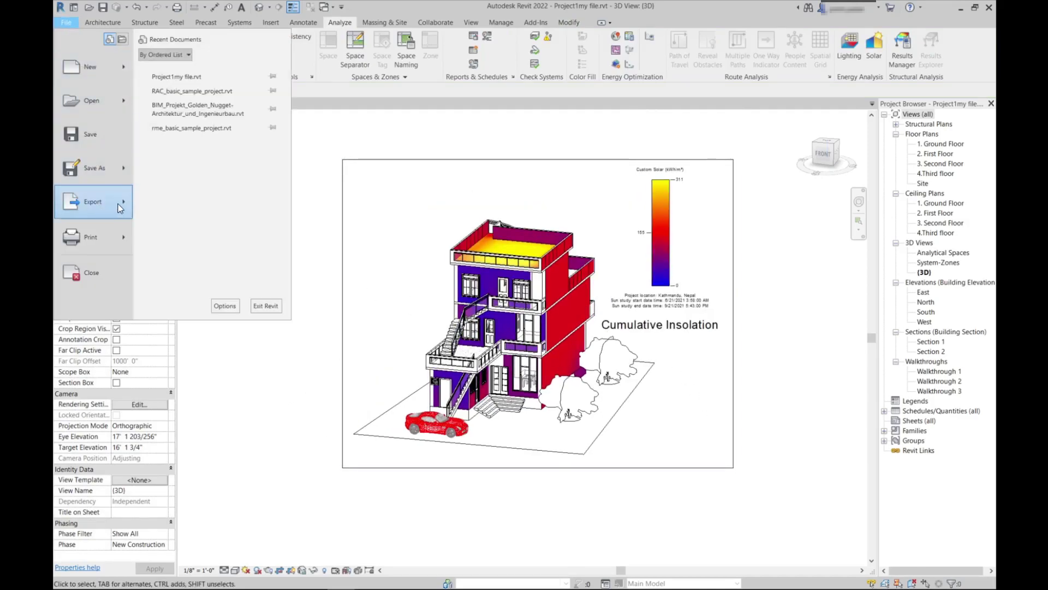
pyautogui.moveTo(120, 208)
pyautogui.moveTo(208, 288)
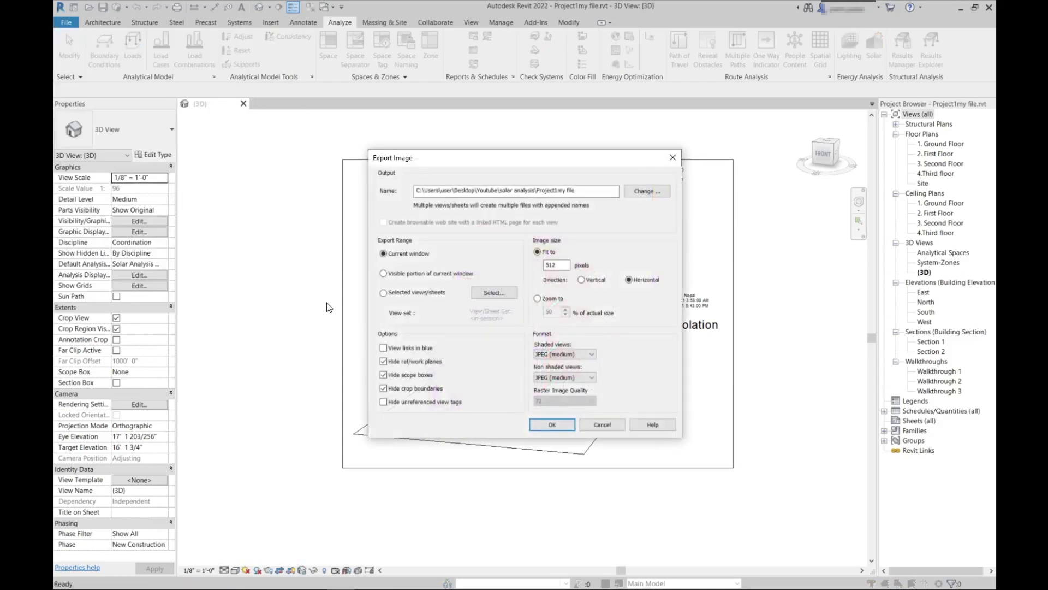
pyautogui.moveTo(590, 156); pyautogui.dragTo(510, 123)
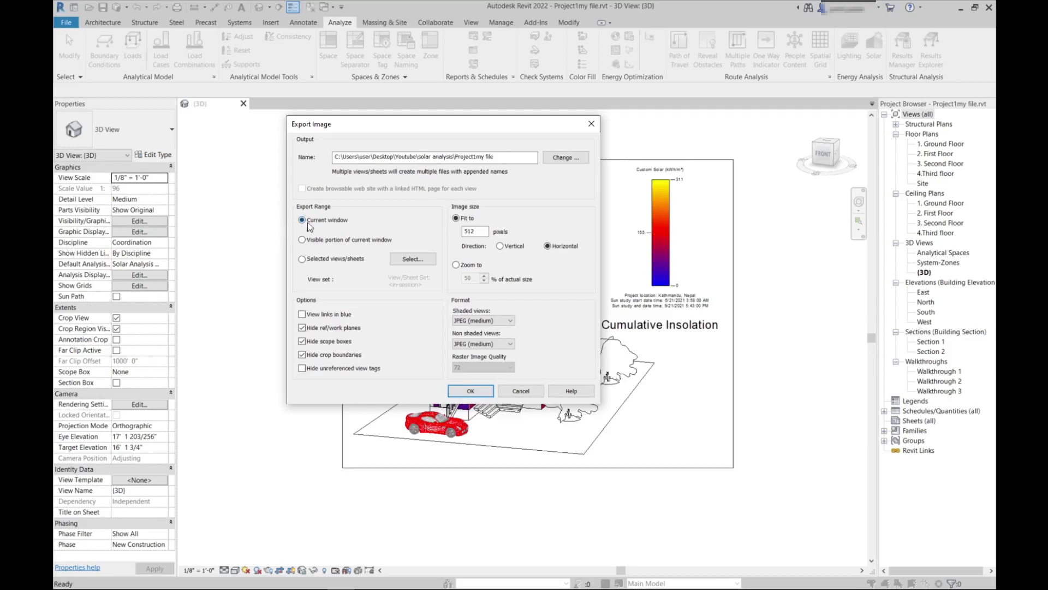
pyautogui.doubleClick(473, 231)
# - Set both shaded and non-shaded view formats to JPEG (lossless)
pyautogui.click(488, 321)
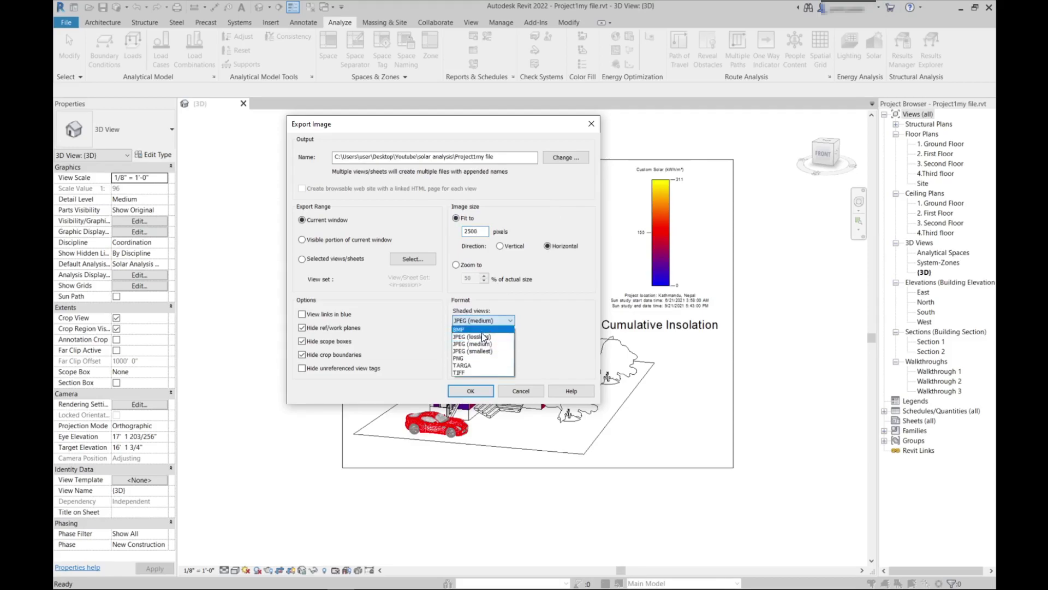
pyautogui.click(483, 337)
pyautogui.click(506, 344)
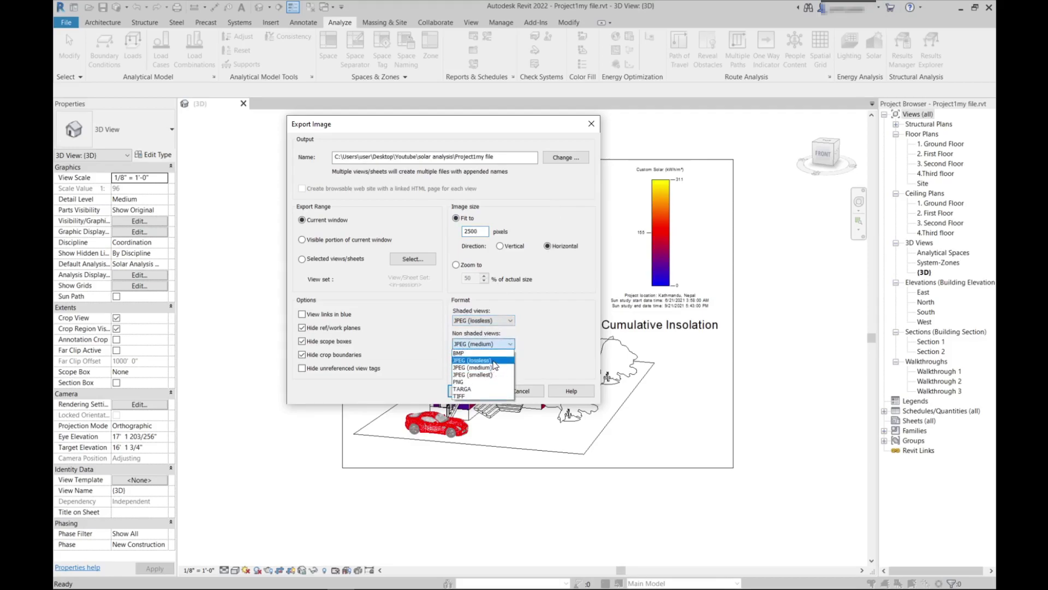
pyautogui.click(493, 361)
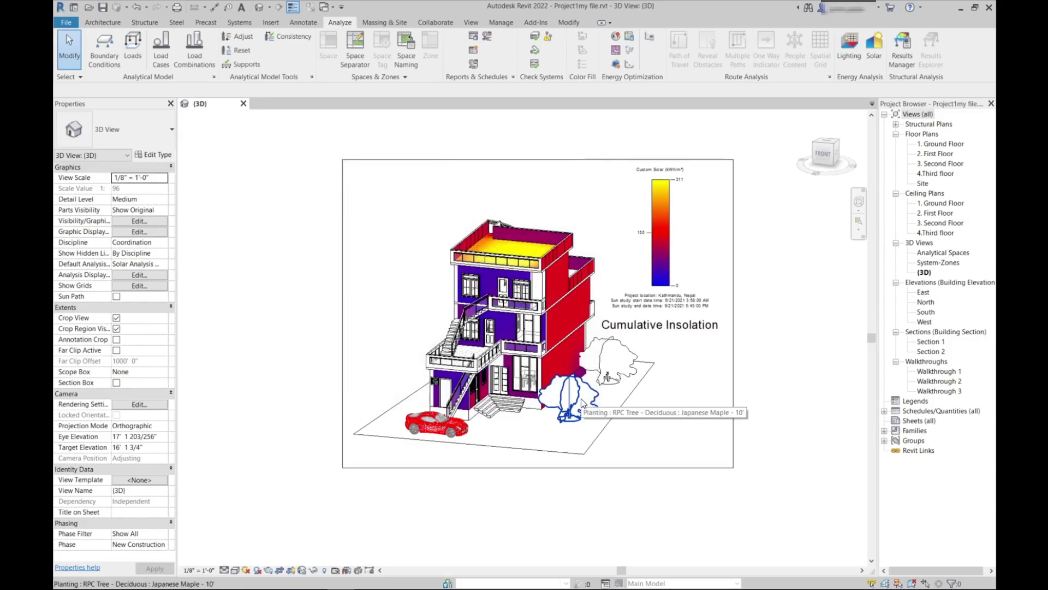
# - Open Project1my file.jpg from the solar analysis folder in File Explorer
pyautogui.moveTo(362, 587)
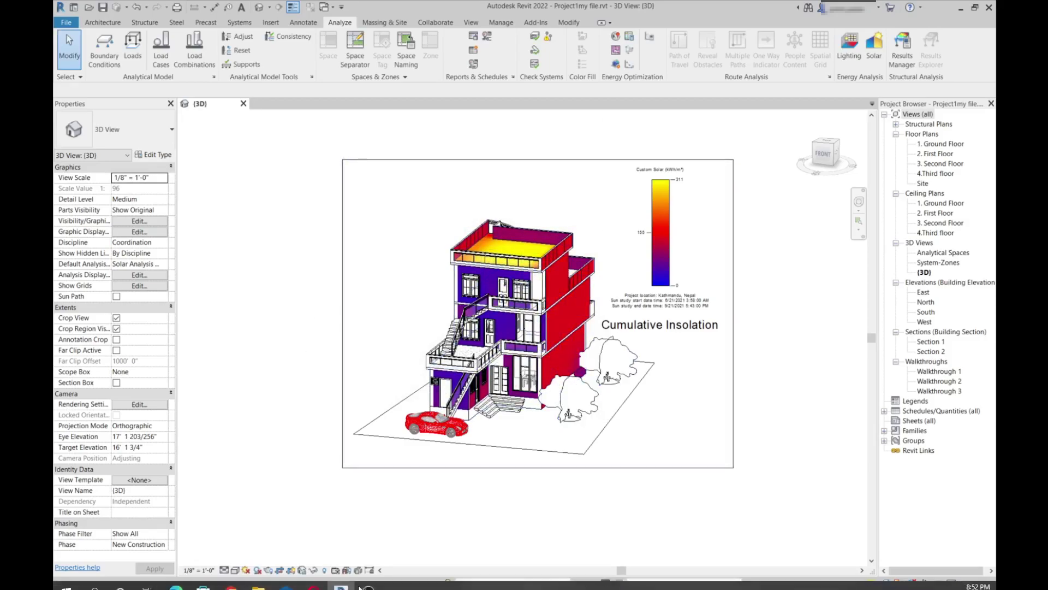
pyautogui.click(259, 587)
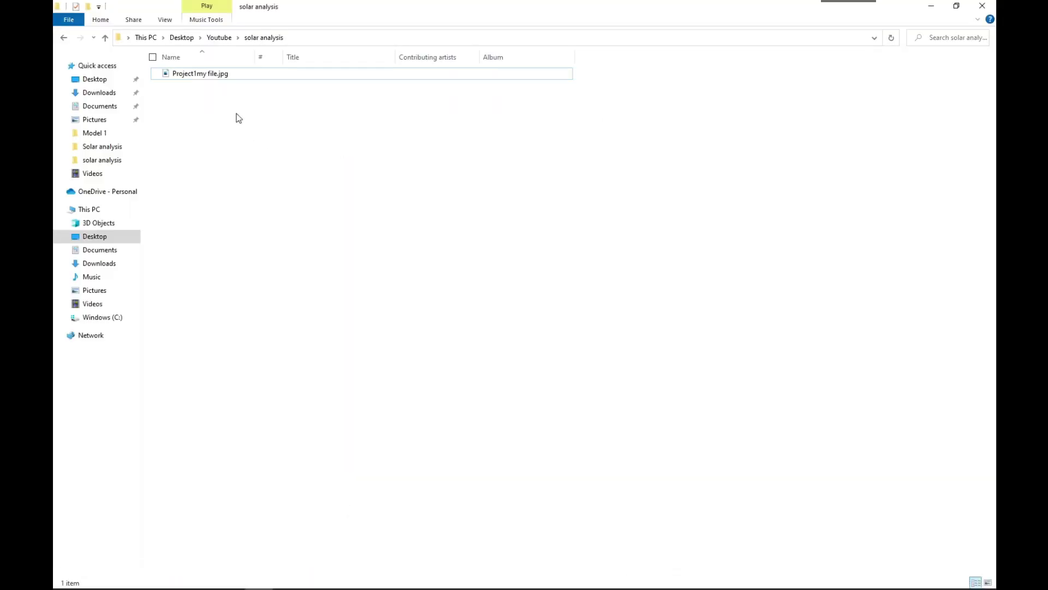
pyautogui.doubleClick(208, 75)
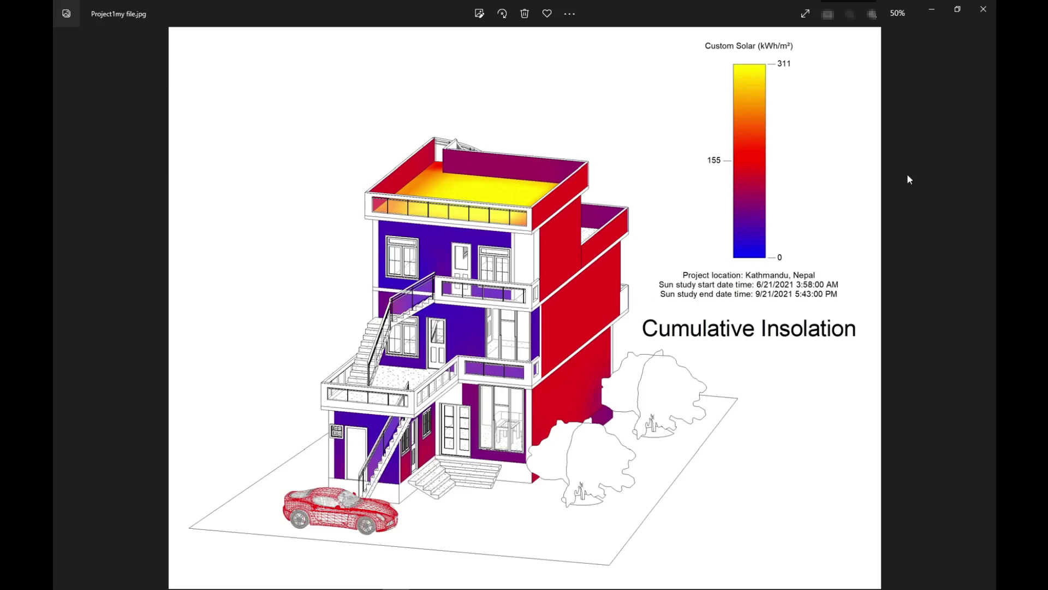
# - Close the Photos viewer and switch back to Revit
pyautogui.click(984, 9)
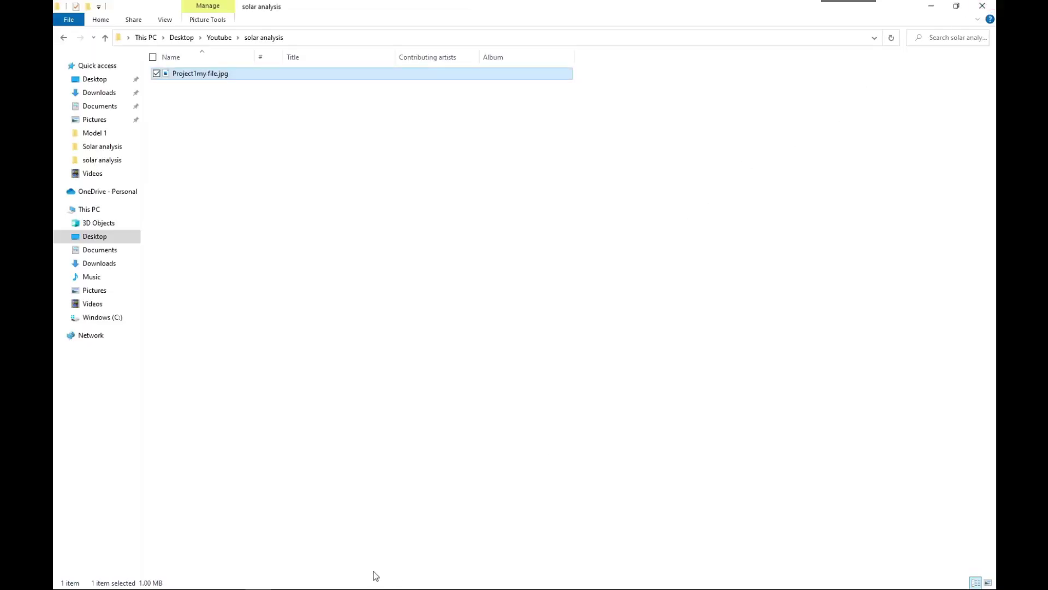
pyautogui.moveTo(343, 585)
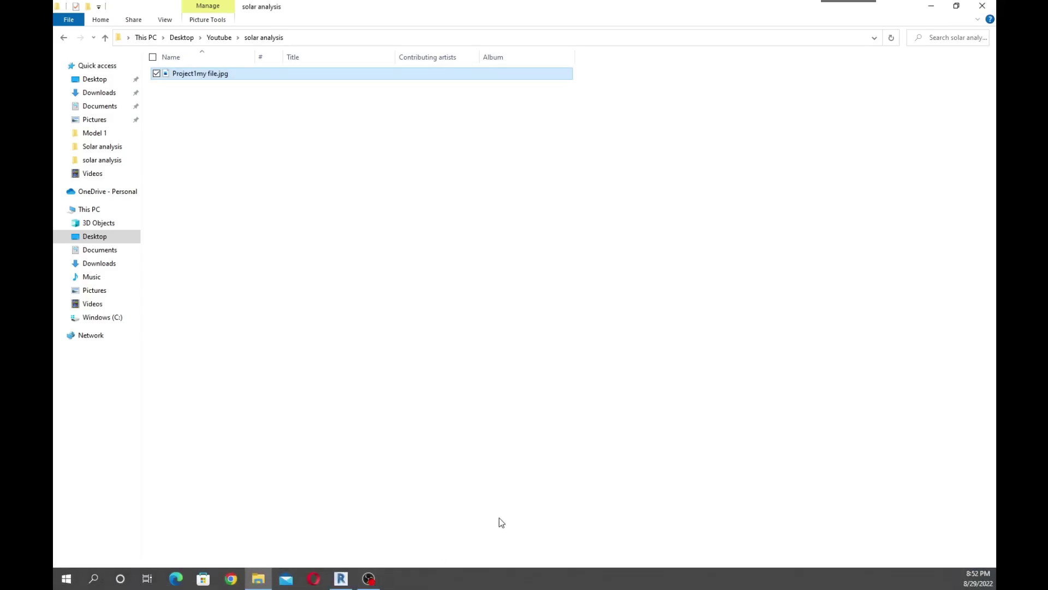
pyautogui.click(339, 579)
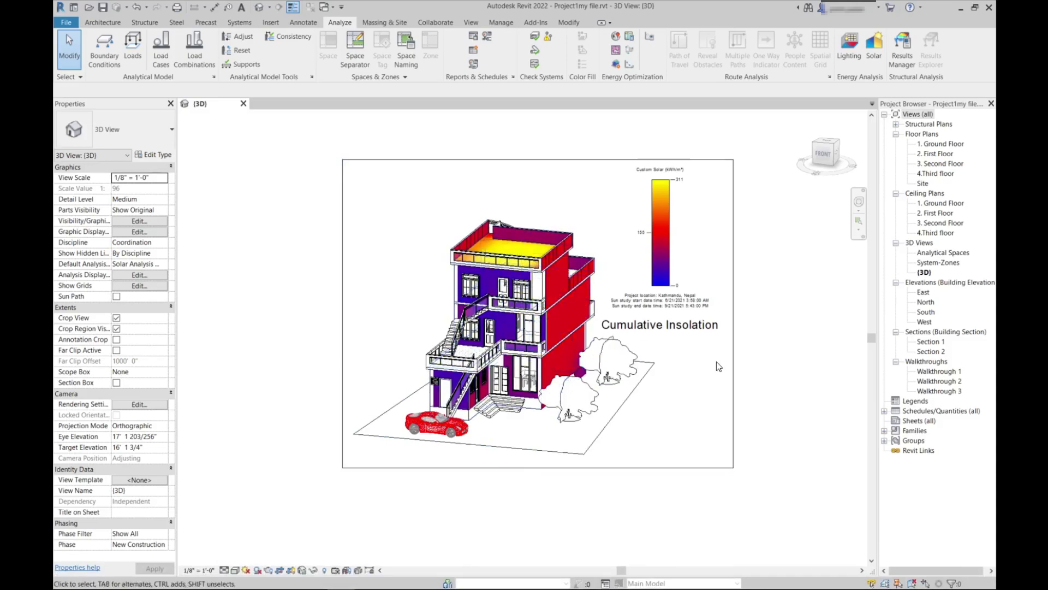
# - Bring the Revit window with the cropped insolation view back to the front
pyautogui.moveTo(464, 585)
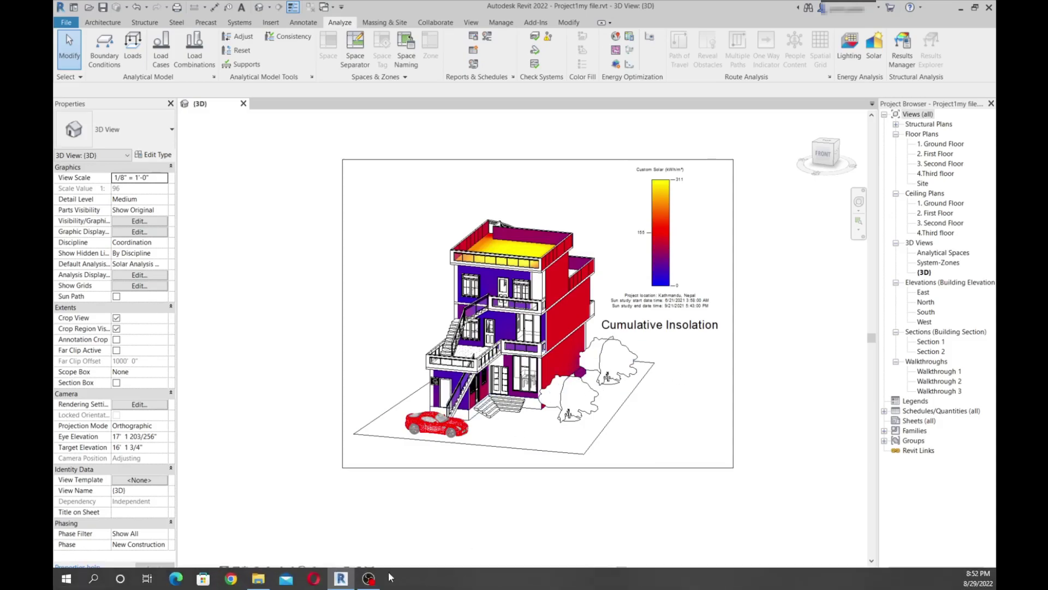